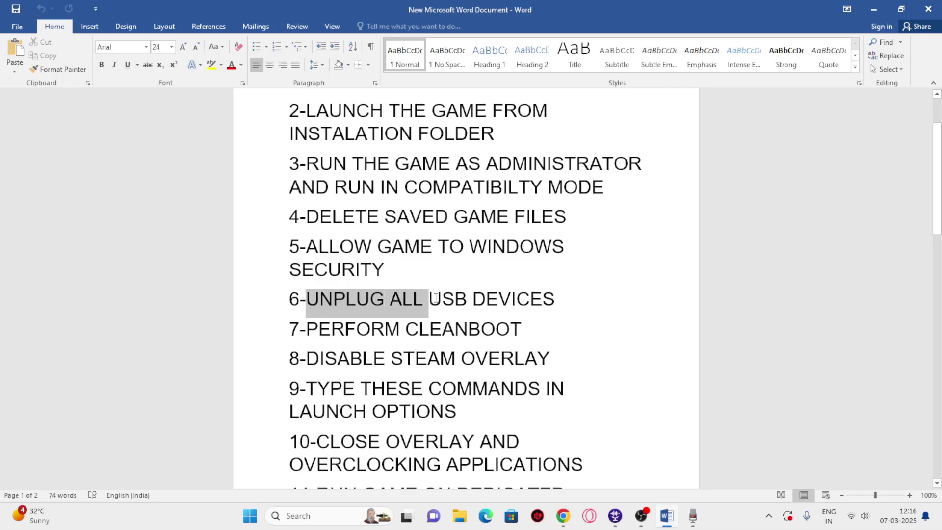
Highlight the UNPLUG ALL USB DEVICES and PERFORM CLEANBOOT checklist items in turn
{"action": "left_click", "coordinate": [567, 301]}
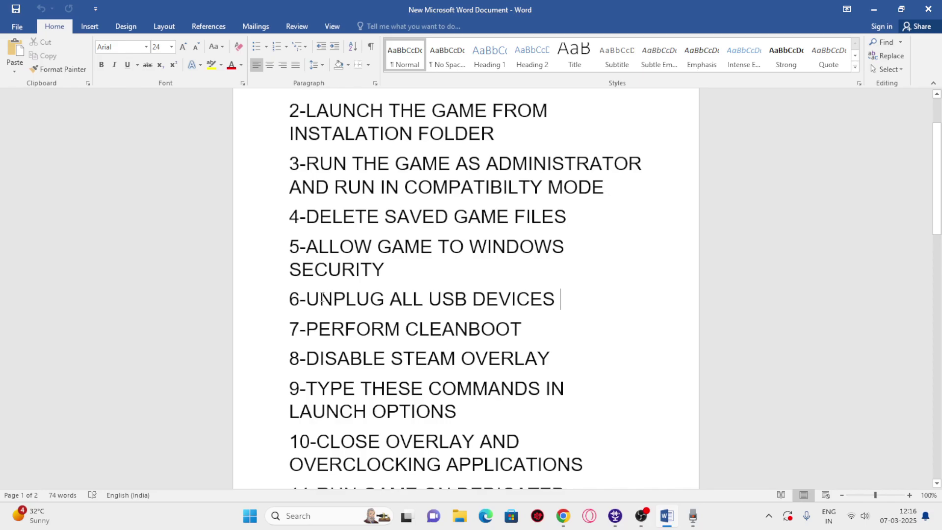
{"action": "left_click_drag", "start_coordinate": [307, 298], "coordinate": [559, 298]}
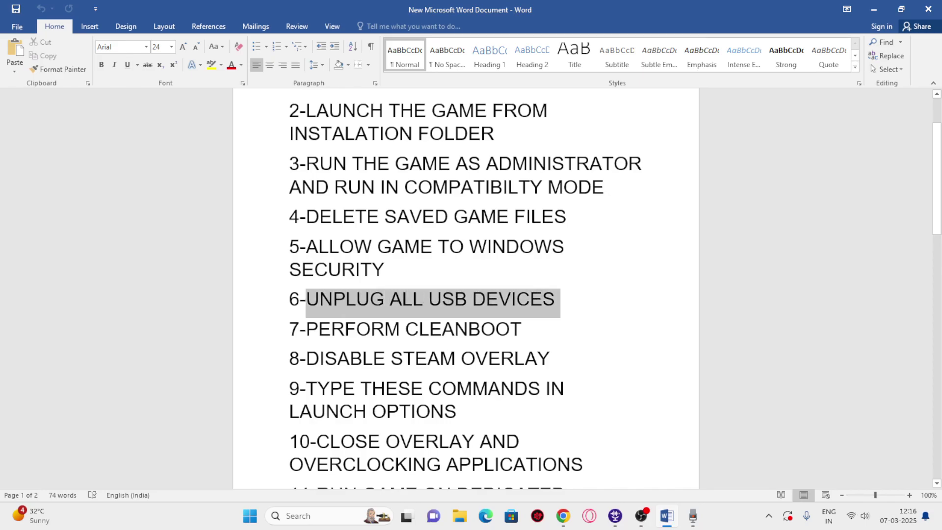
{"action": "left_click", "coordinate": [570, 304]}
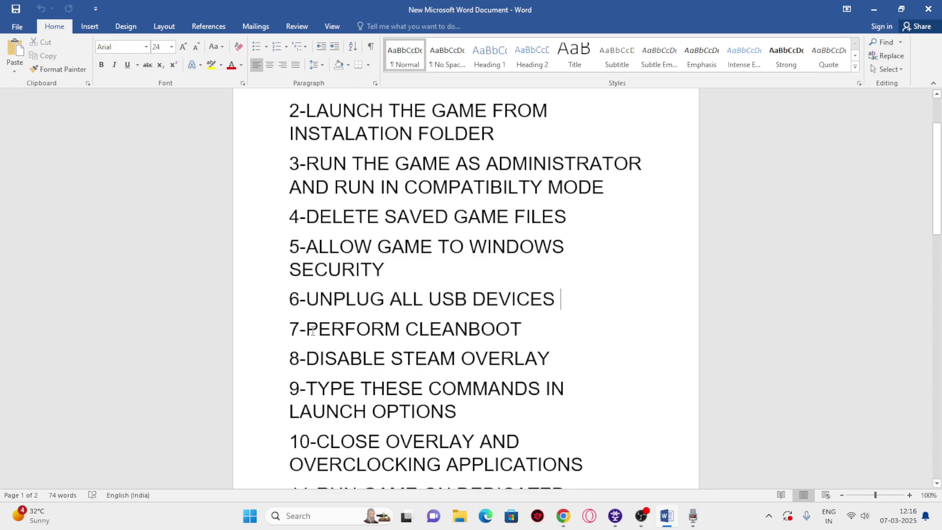
{"action": "left_click_drag", "start_coordinate": [310, 329], "coordinate": [535, 332]}
{"action": "left_click", "coordinate": [535, 332]}
Open System Configuration, hide Microsoft services, disable the rest, apply, and decline the restart
{"action": "left_click", "coordinate": [297, 516]}
{"action": "type", "text": "settingssystem con"}
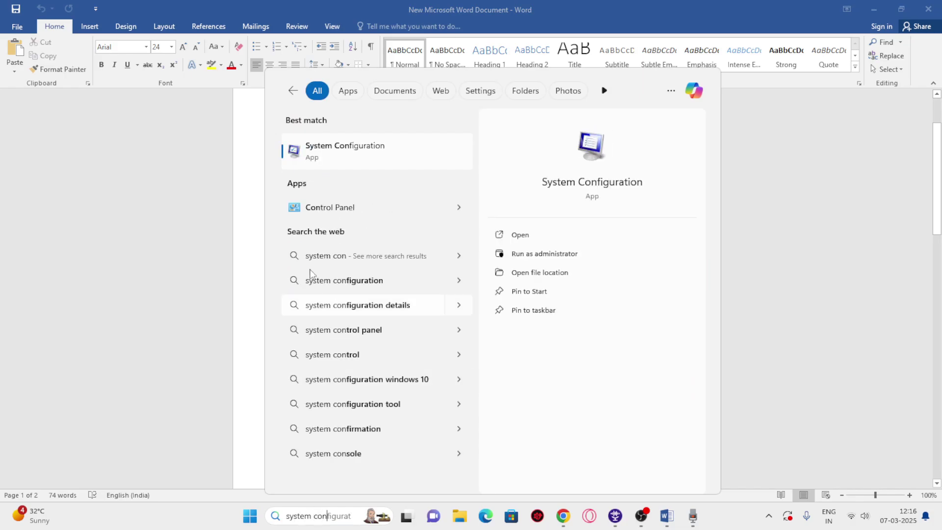
{"action": "left_click", "coordinate": [348, 154]}
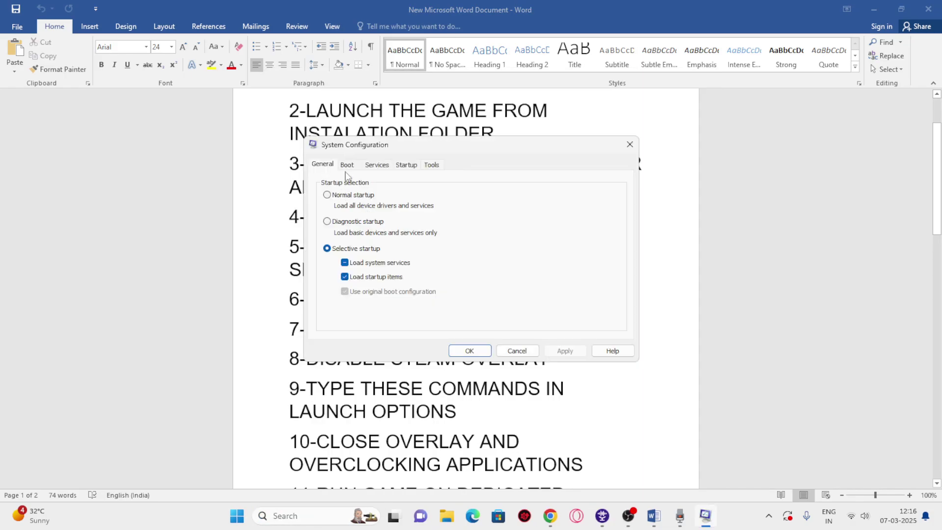
{"action": "left_click", "coordinate": [381, 166]}
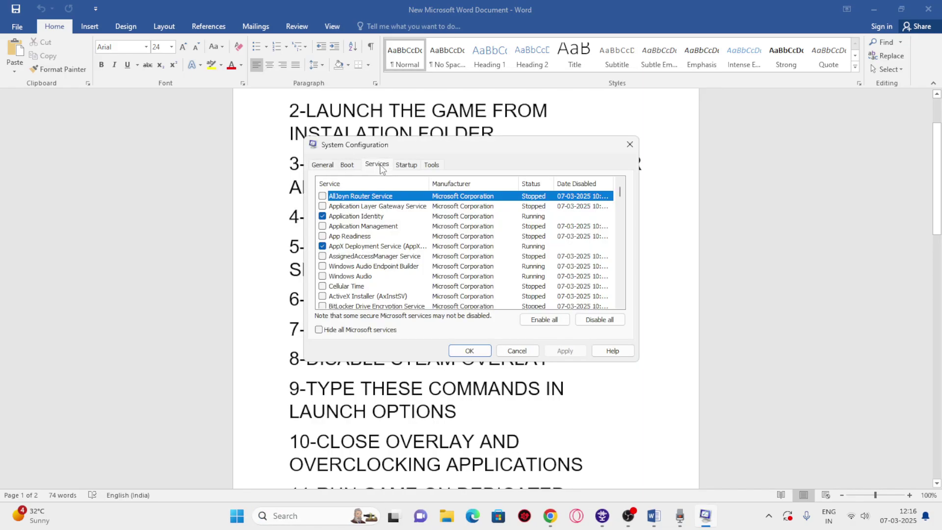
{"action": "left_click", "coordinate": [591, 324]}
{"action": "left_click", "coordinate": [319, 330]}
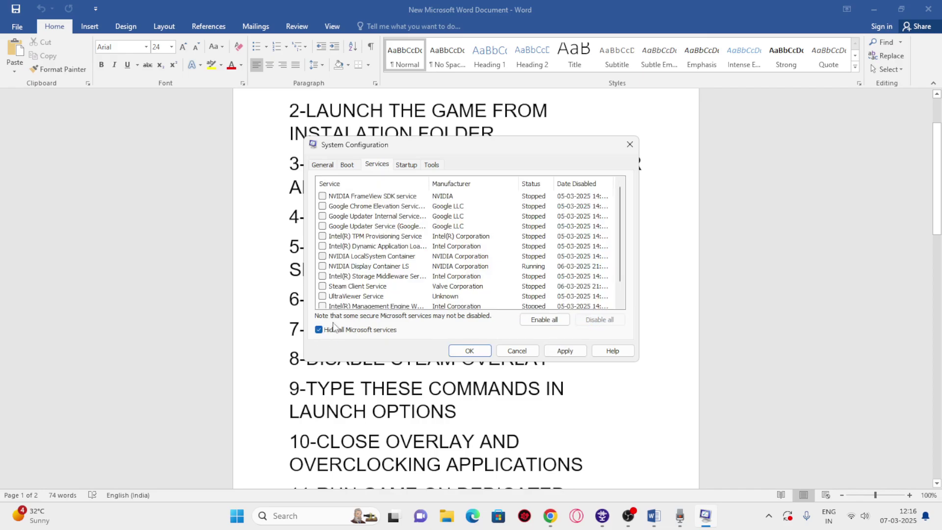
{"action": "left_click", "coordinate": [557, 352]}
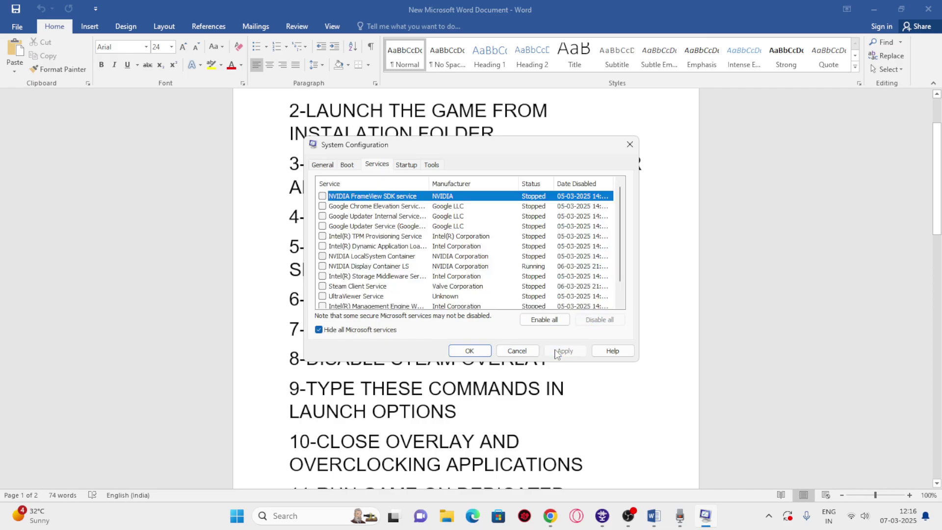
{"action": "left_click", "coordinate": [469, 351]}
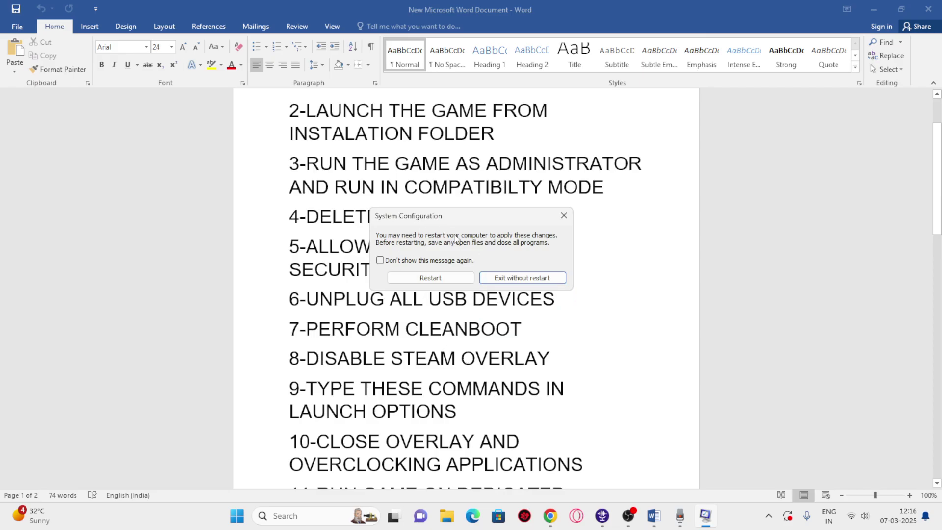
{"action": "left_click", "coordinate": [568, 219]}
{"action": "scroll", "coordinate": [545, 279], "scroll_direction": "down", "scroll_amount": 3}
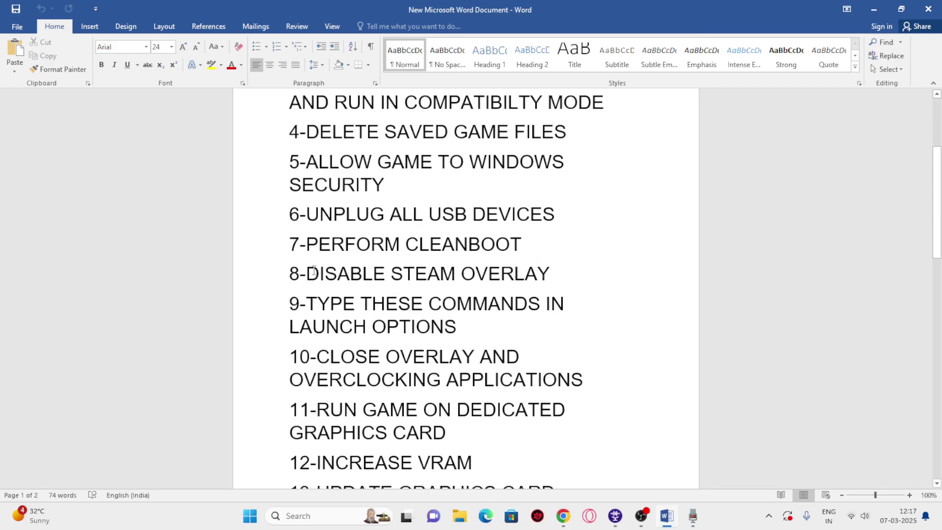
Highlight the DISABLE STEAM OVERLAY item, then open Split Fiction's Properties in Steam
{"action": "left_click_drag", "start_coordinate": [306, 273], "coordinate": [553, 336]}
{"action": "left_click", "coordinate": [556, 342]}
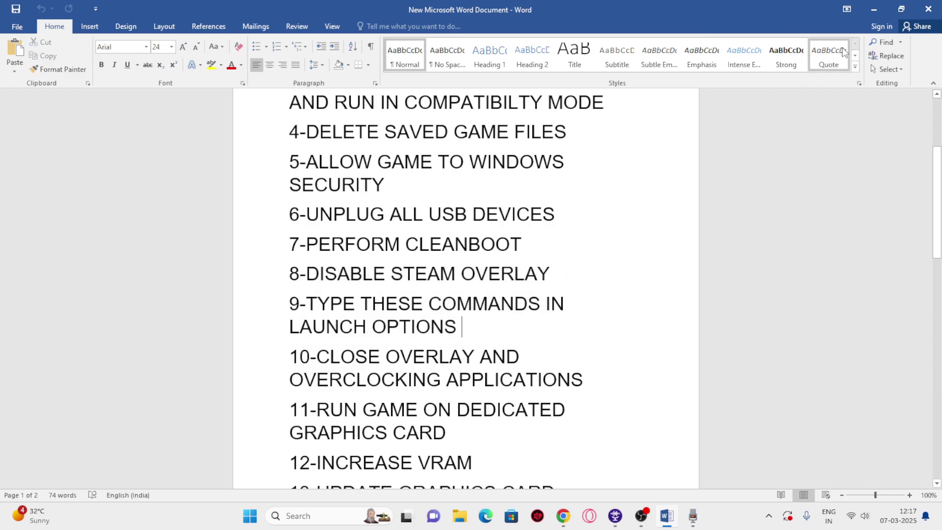
{"action": "left_click", "coordinate": [873, 9]}
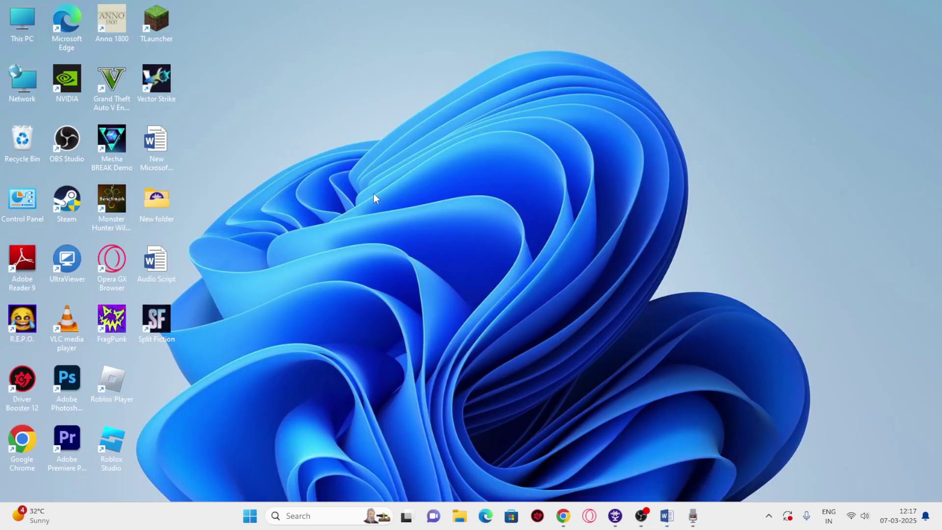
{"action": "double_click", "coordinate": [69, 212]}
{"action": "left_click", "coordinate": [53, 196]}
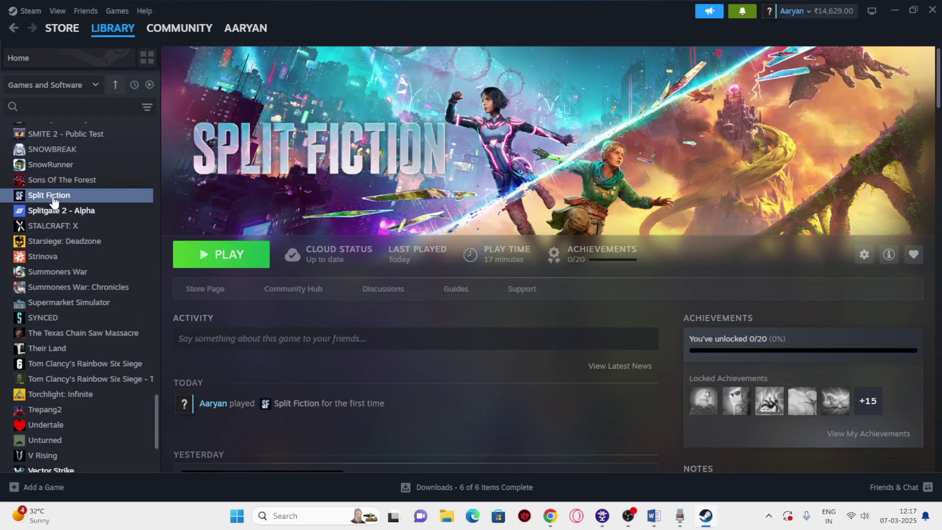
{"action": "right_click", "coordinate": [54, 201]}
{"action": "left_click", "coordinate": [88, 286]}
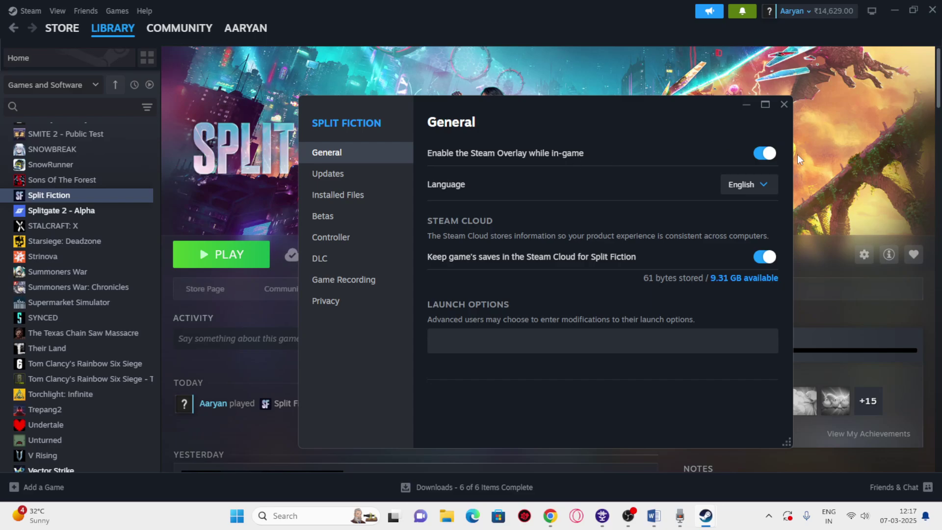
Turn off the Steam Overlay, empty the launch options, and close Properties and Steam
{"action": "left_click", "coordinate": [761, 153]}
{"action": "left_click", "coordinate": [451, 342]}
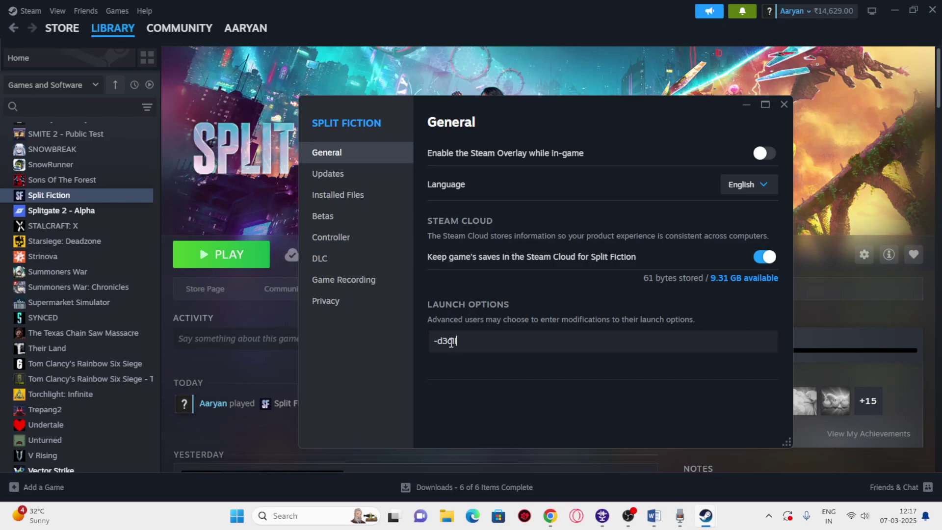
{"action": "key", "text": "BackSpace"}
{"action": "key", "text": "BackSpace"}
{"action": "key", "text": "BackSpace"}
{"action": "key", "text": "BackSpace"}
{"action": "left_click", "coordinate": [784, 105]}
{"action": "left_click", "coordinate": [892, 12]}
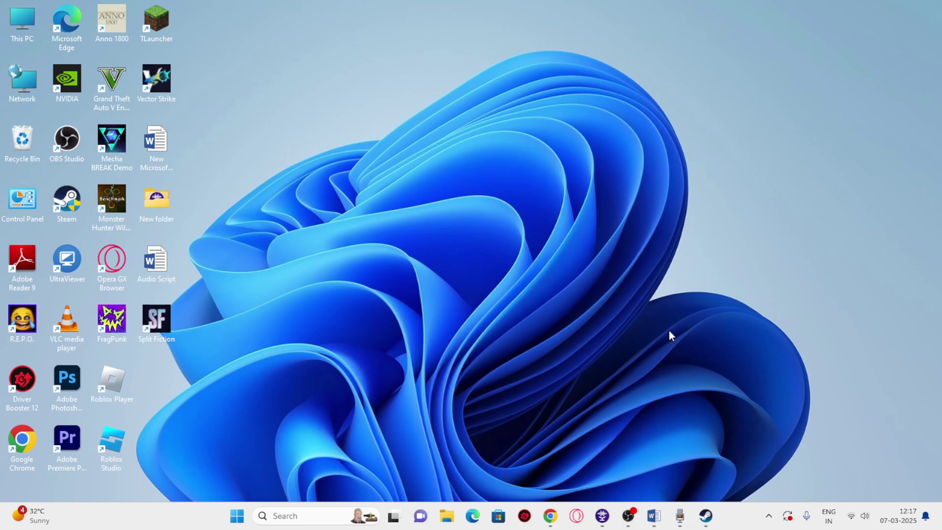
Return to the Word checklist and highlight the text of item 10
{"action": "left_click", "coordinate": [653, 516]}
{"action": "scroll", "coordinate": [371, 281], "scroll_direction": "down", "scroll_amount": 2}
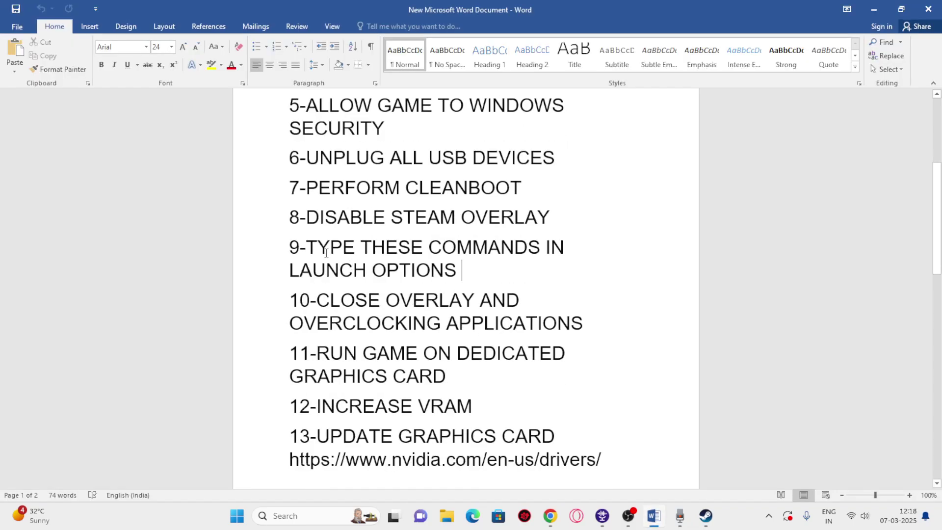
{"action": "left_click_drag", "start_coordinate": [316, 300], "coordinate": [597, 323]}
{"action": "left_click", "coordinate": [605, 323]}
Open Task Manager full screen, scroll through the background processes, then close it
{"action": "right_click", "coordinate": [237, 515]}
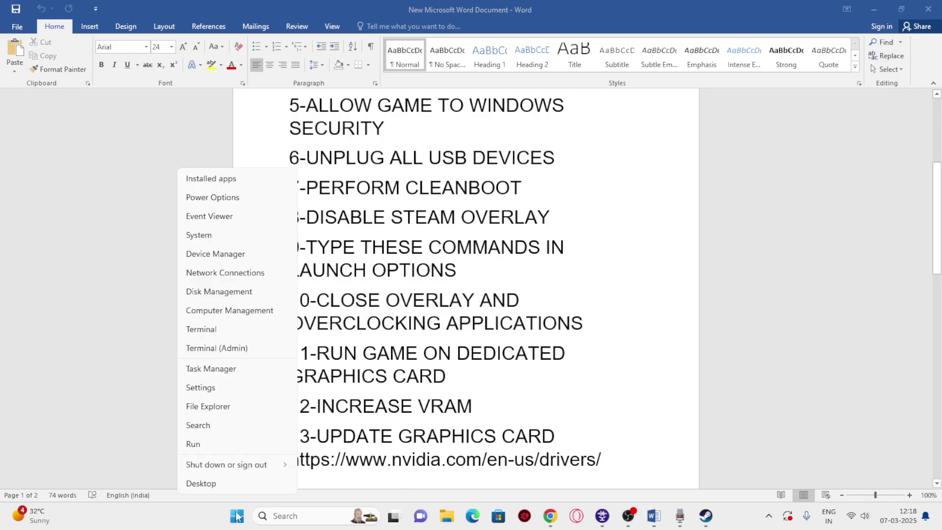
{"action": "left_click", "coordinate": [228, 373]}
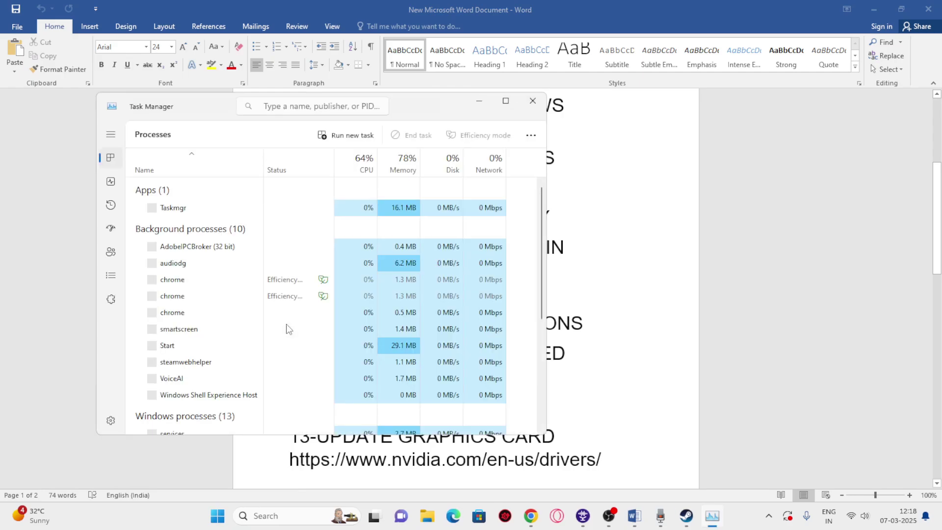
{"action": "left_click", "coordinate": [506, 102]}
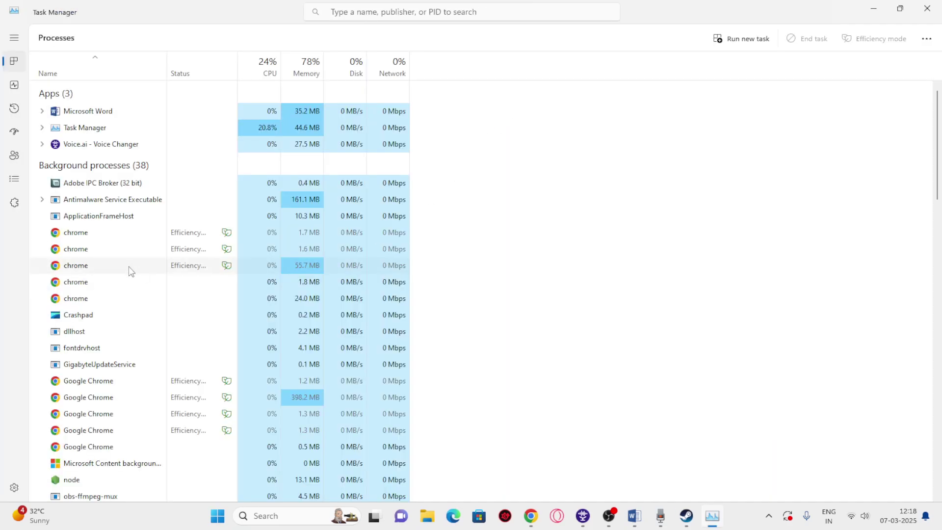
{"action": "scroll", "coordinate": [264, 266], "scroll_direction": "down", "scroll_amount": 3}
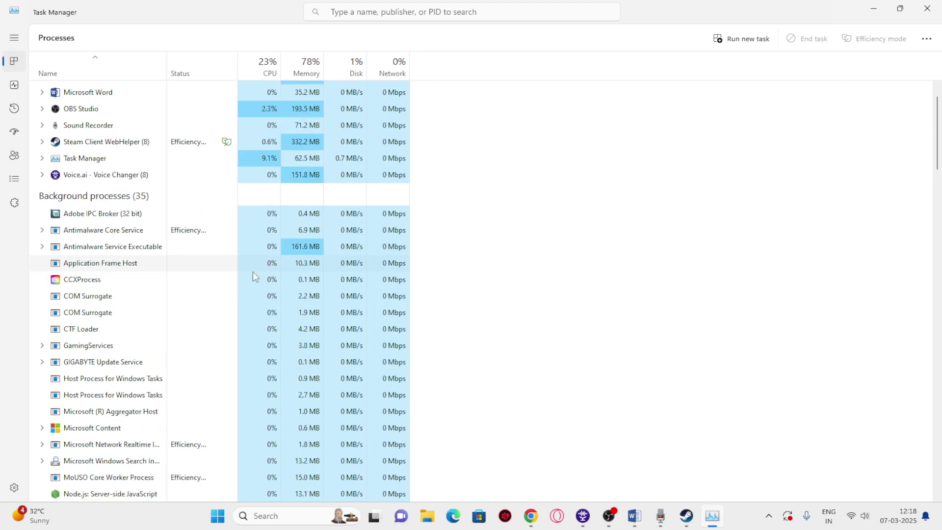
{"action": "scroll", "coordinate": [223, 282], "scroll_direction": "down", "scroll_amount": 2}
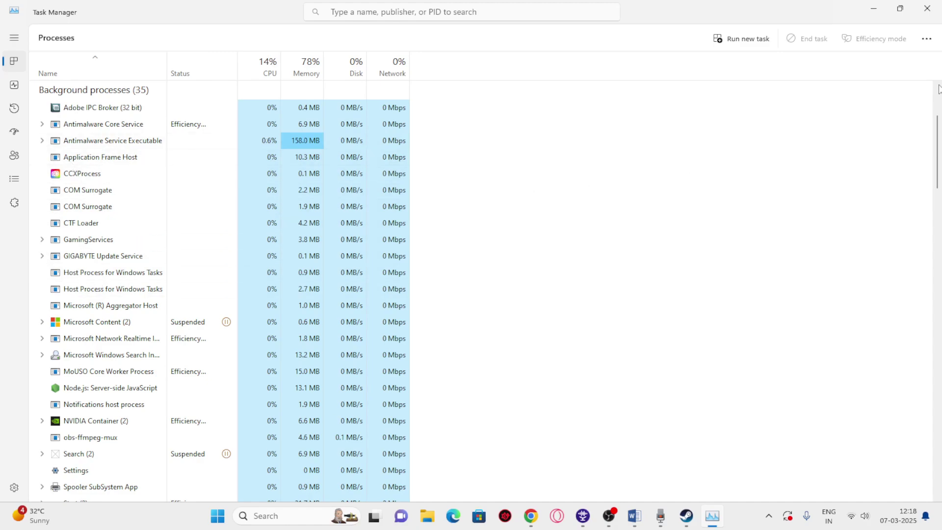
{"action": "left_click", "coordinate": [926, 8]}
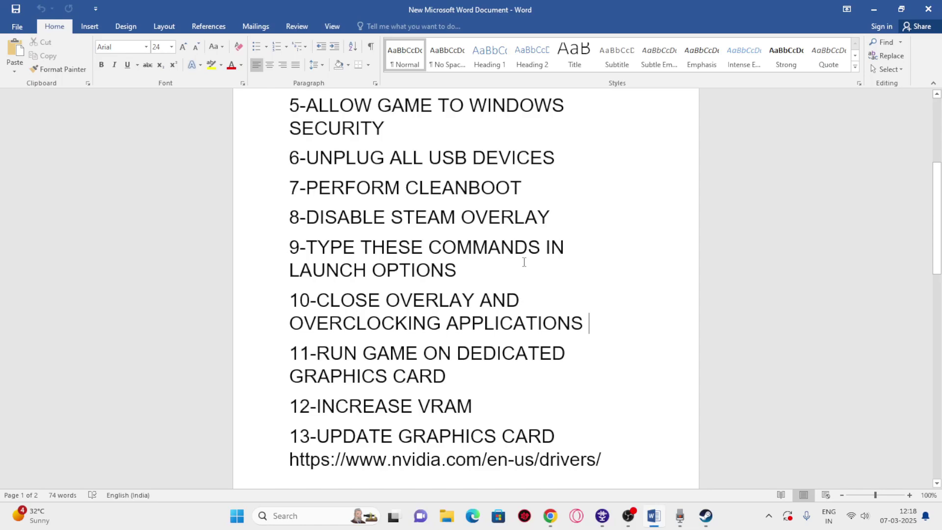
Mark checklist item 11 and open the Windows Graphics settings page
{"action": "scroll", "coordinate": [486, 271], "scroll_direction": "down", "scroll_amount": 3}
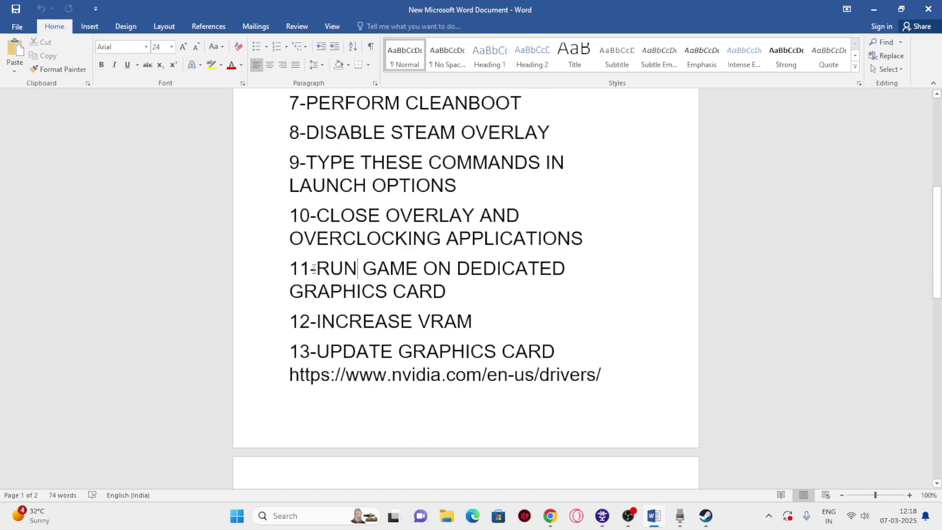
{"action": "left_click_drag", "start_coordinate": [316, 268], "coordinate": [448, 292]}
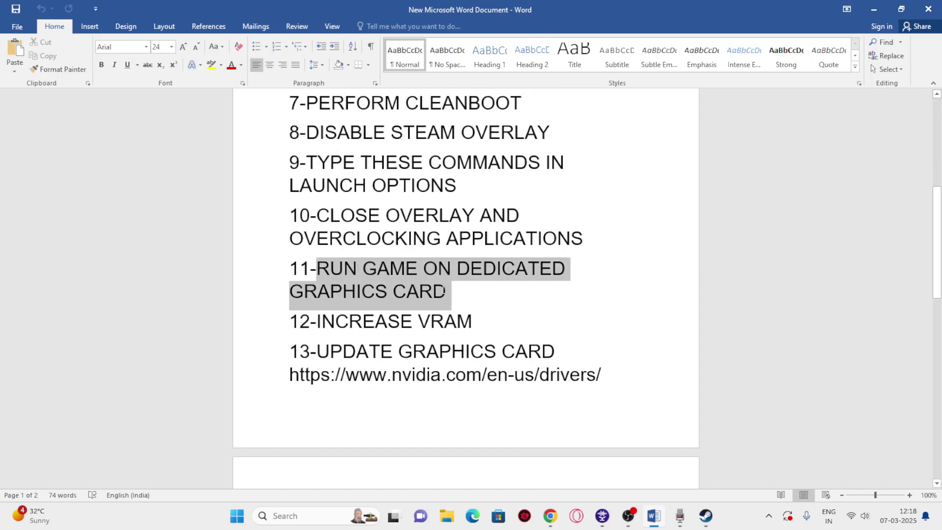
{"action": "left_click", "coordinate": [273, 518]}
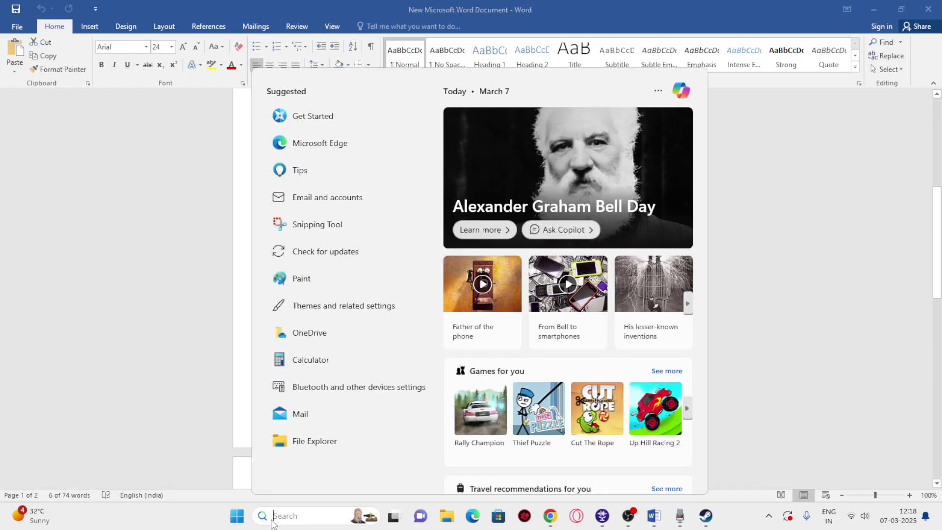
{"action": "type", "text": "graphics"}
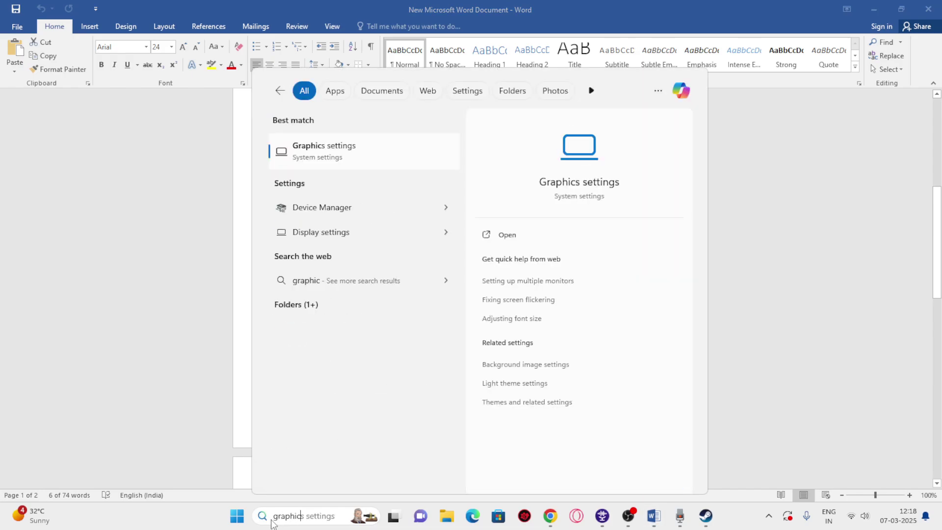
{"action": "left_click", "coordinate": [366, 145]}
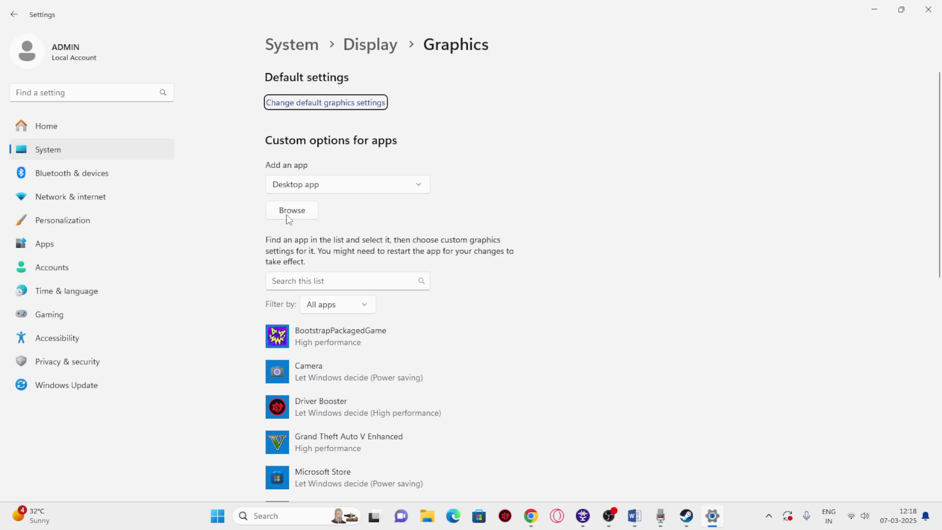
Browse to G:\SteamLibrary\steamapps\common\Split Fiction in the file picker
{"action": "left_click", "coordinate": [291, 211]}
{"action": "left_click", "coordinate": [141, 208]}
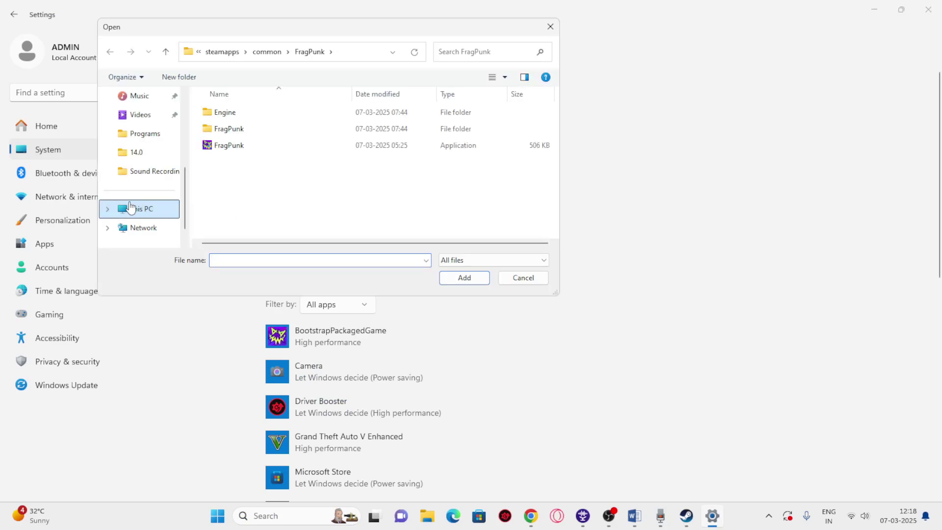
{"action": "double_click", "coordinate": [312, 146]}
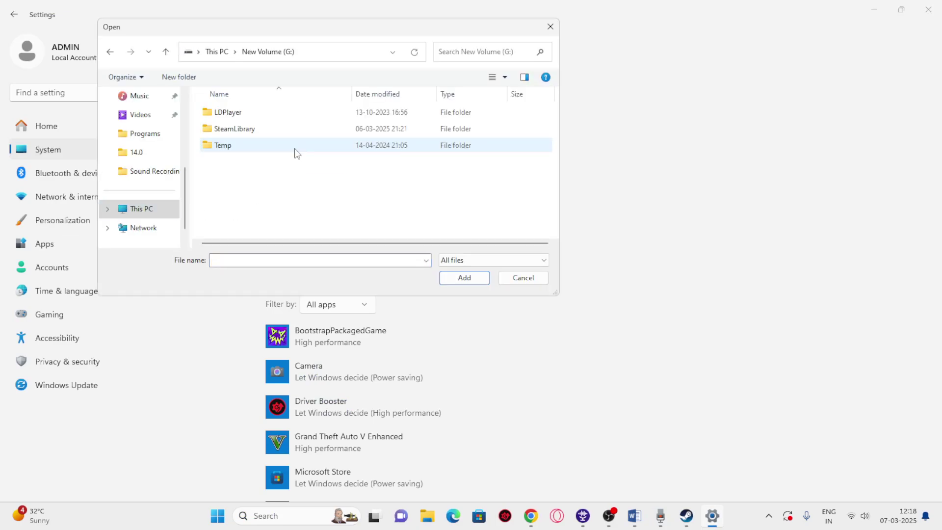
{"action": "double_click", "coordinate": [248, 130]}
{"action": "double_click", "coordinate": [242, 112]}
{"action": "double_click", "coordinate": [241, 113]}
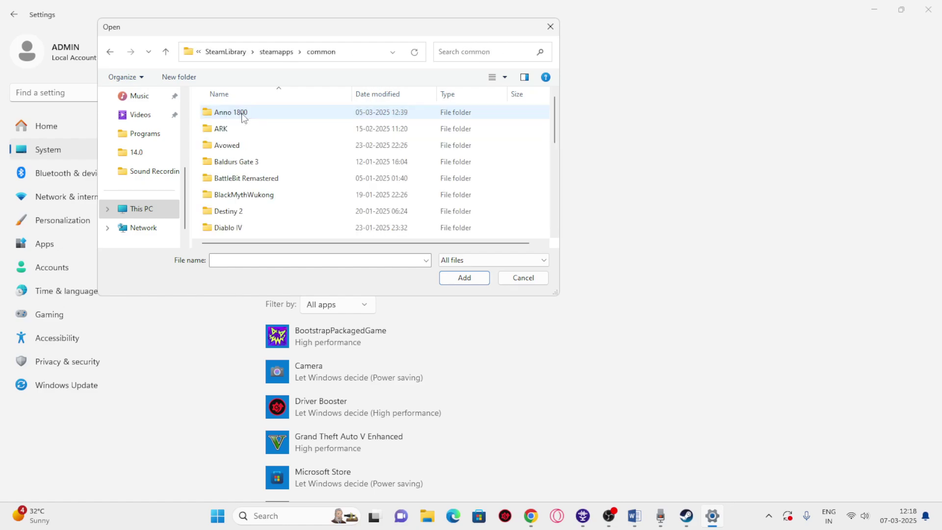
{"action": "scroll", "coordinate": [243, 167], "scroll_direction": "down", "scroll_amount": 7}
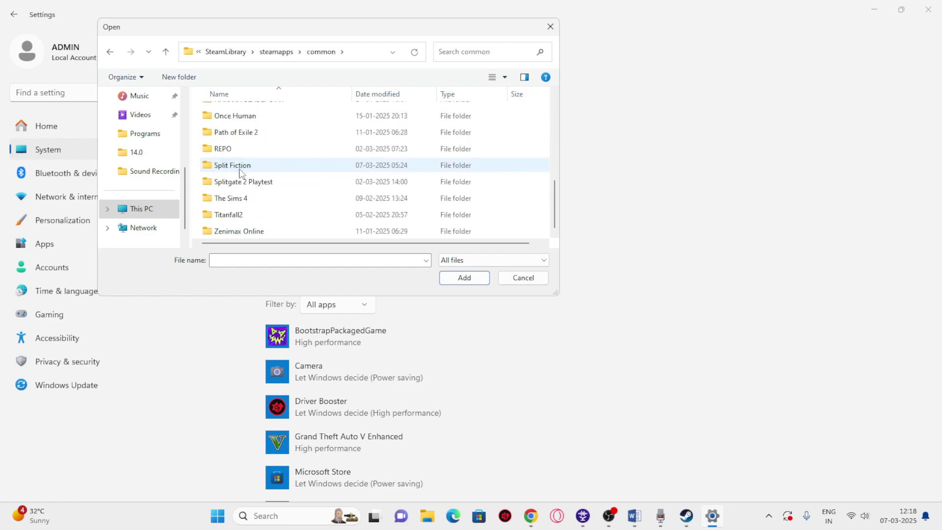
{"action": "left_click", "coordinate": [227, 169]}
{"action": "double_click", "coordinate": [227, 169]}
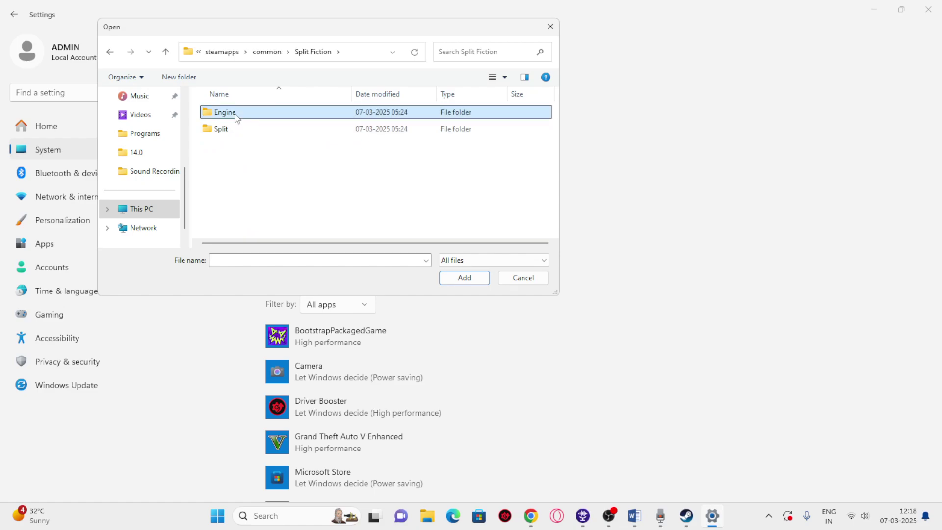
Locate Split\Binaries\Win64\SplitFiction.exe and add it to the graphics app list
{"action": "double_click", "coordinate": [237, 115]}
{"action": "double_click", "coordinate": [237, 129]}
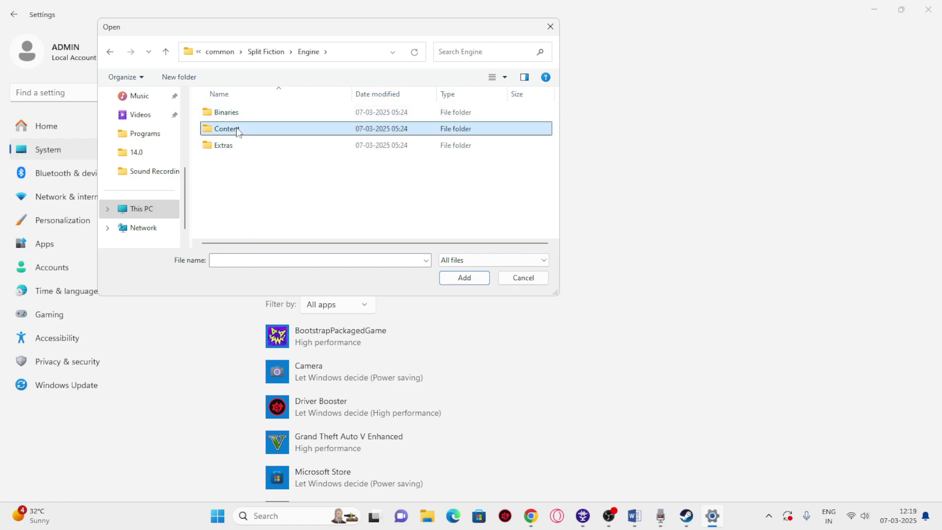
{"action": "left_click", "coordinate": [166, 52]}
{"action": "double_click", "coordinate": [225, 112]}
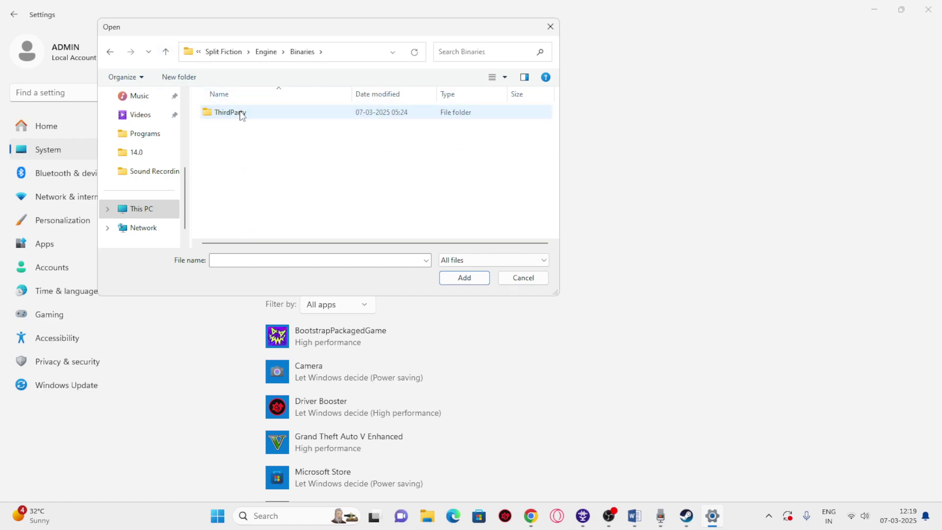
{"action": "left_click", "coordinate": [165, 51]}
{"action": "left_click", "coordinate": [165, 52]}
{"action": "double_click", "coordinate": [234, 129]}
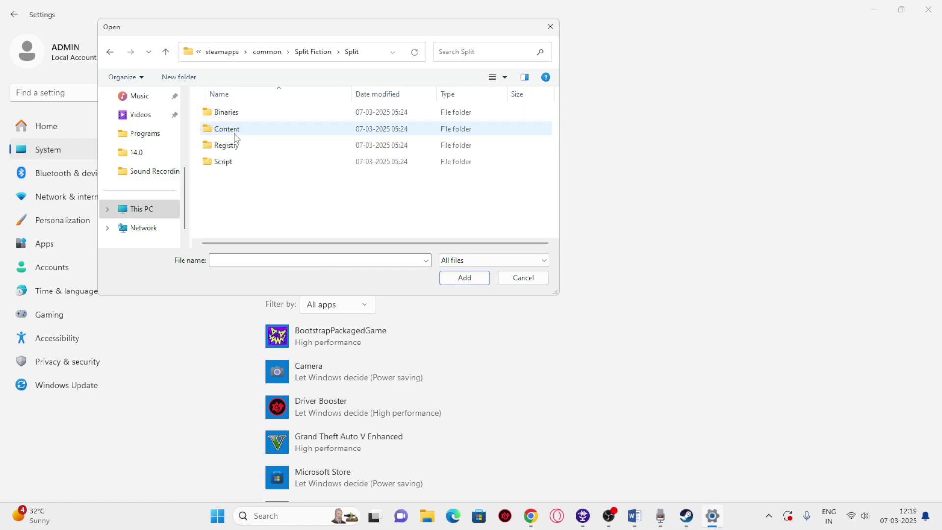
{"action": "double_click", "coordinate": [236, 111]}
{"action": "double_click", "coordinate": [235, 114]}
{"action": "left_click", "coordinate": [234, 128]}
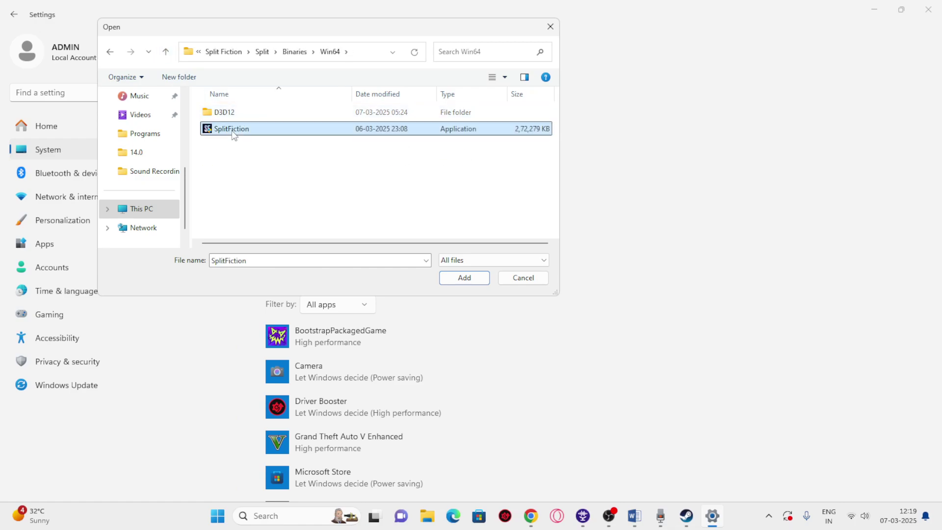
{"action": "left_click", "coordinate": [464, 278]}
Set Split Fiction's graphics preference to High performance and save it
{"action": "scroll", "coordinate": [544, 254], "scroll_direction": "down", "scroll_amount": 5}
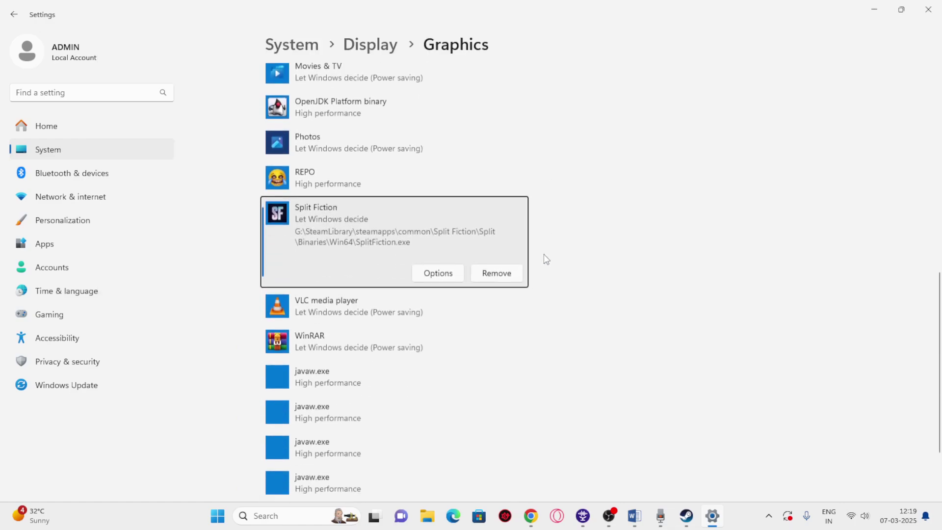
{"action": "left_click", "coordinate": [438, 270]}
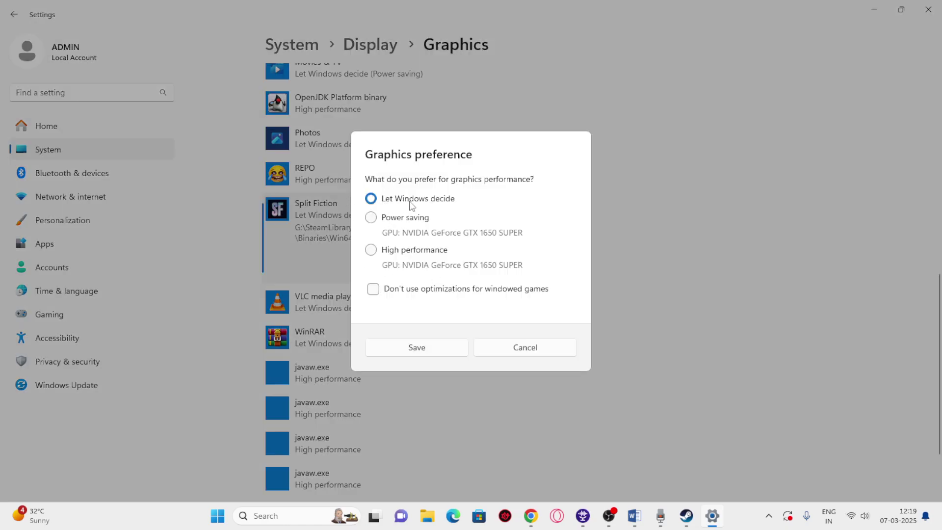
{"action": "left_click", "coordinate": [371, 251]}
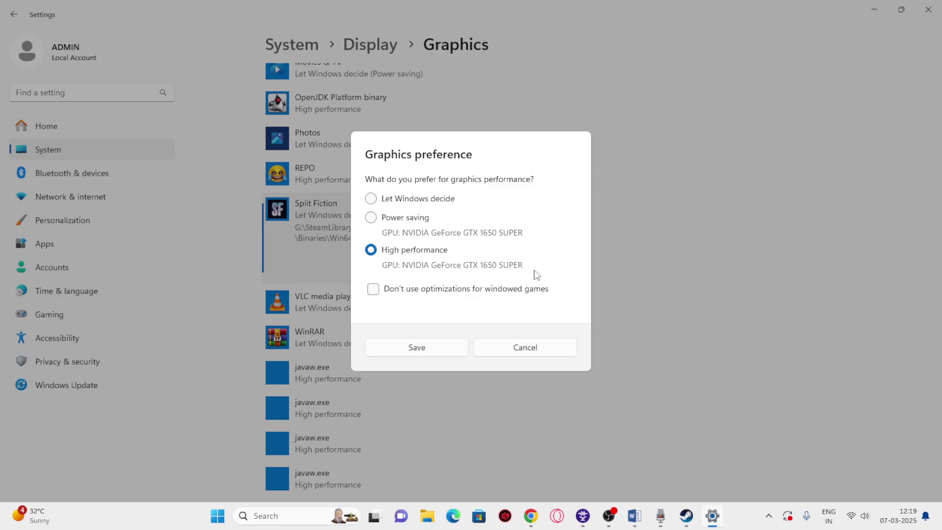
{"action": "left_click", "coordinate": [444, 348]}
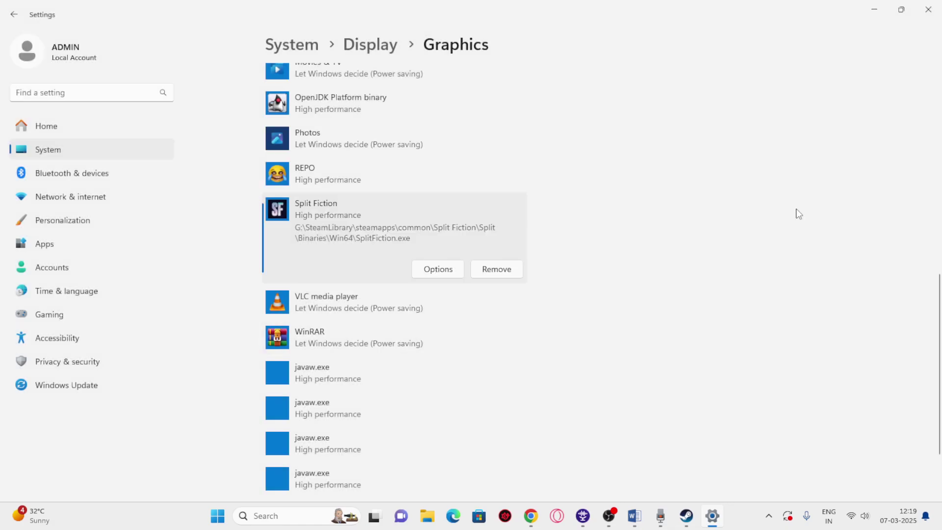
Close Settings and mark checklist item 12 INCREASE VRAM as the next fix
{"action": "left_click", "coordinate": [928, 9]}
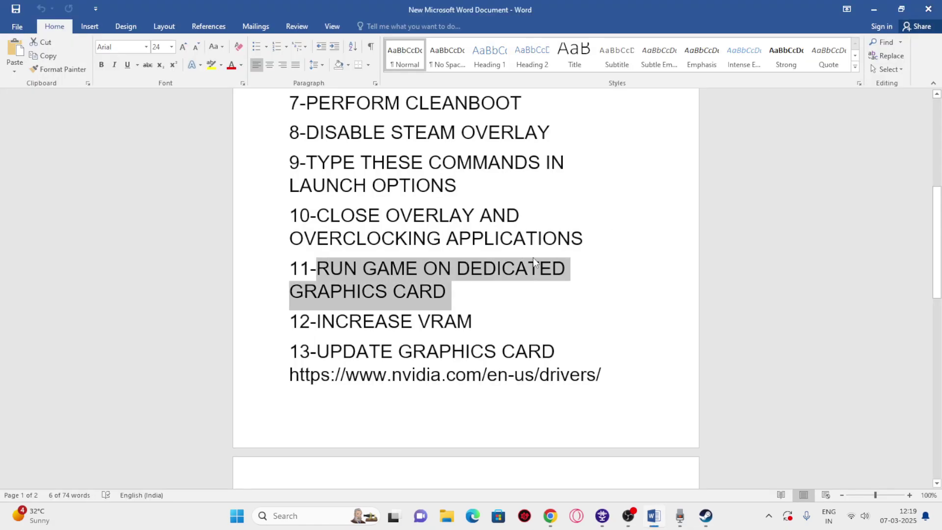
{"action": "left_click", "coordinate": [450, 269]}
{"action": "scroll", "coordinate": [341, 237], "scroll_direction": "down", "scroll_amount": 3}
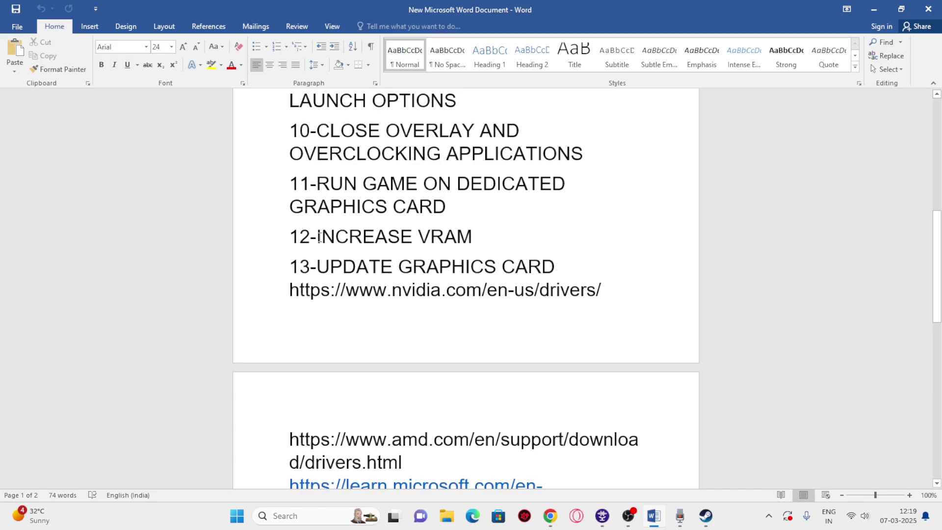
{"action": "left_click_drag", "start_coordinate": [319, 237], "coordinate": [485, 238]}
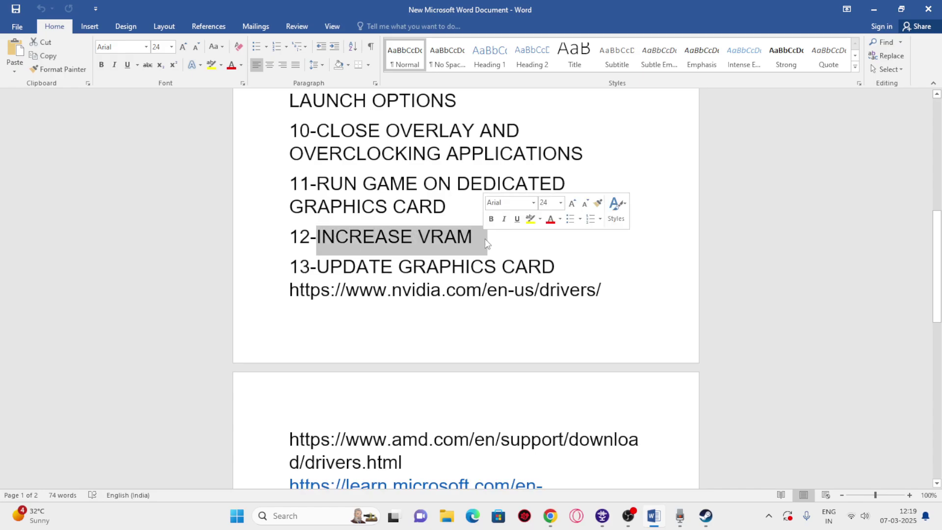
{"action": "left_click", "coordinate": [597, 248]}
Open Virtual Memory through advanced system settings and choose Custom size for drive G
{"action": "left_click", "coordinate": [311, 516]}
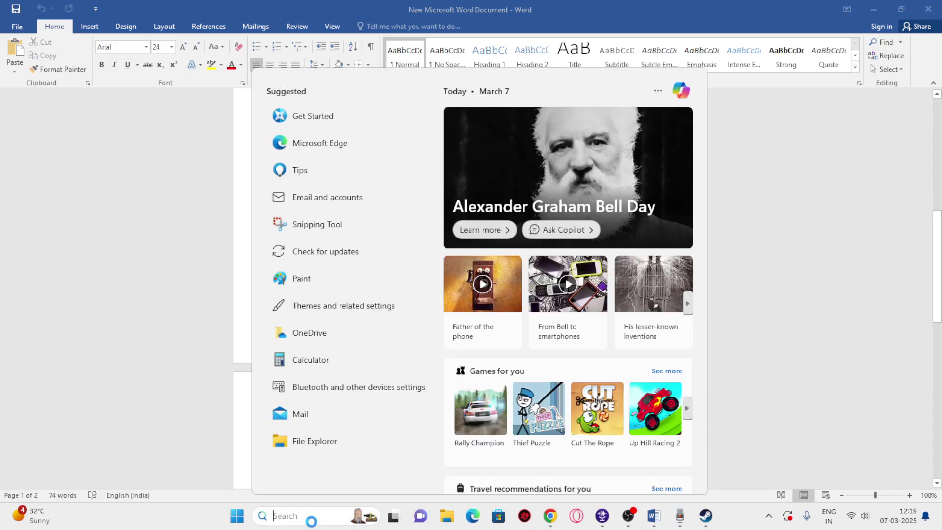
{"action": "type", "text": "view"}
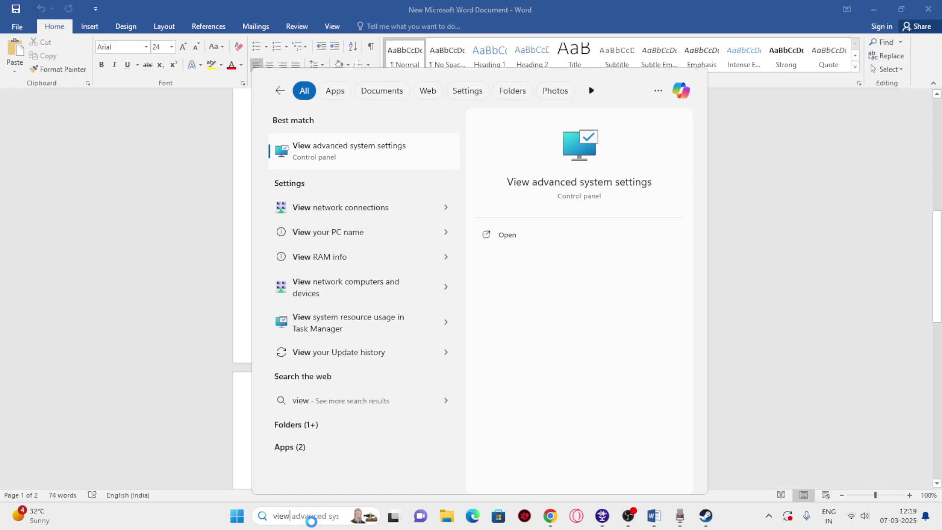
{"action": "left_click", "coordinate": [364, 159]}
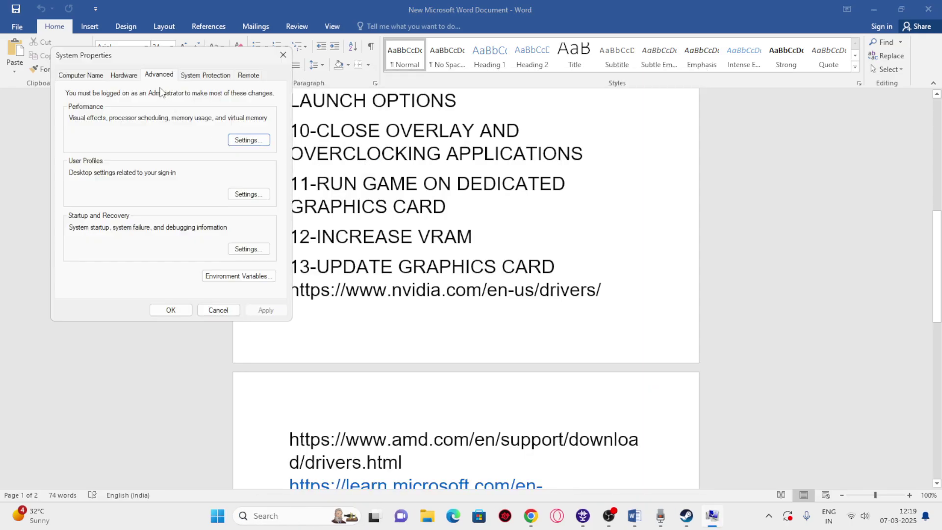
{"action": "left_click", "coordinate": [250, 142]}
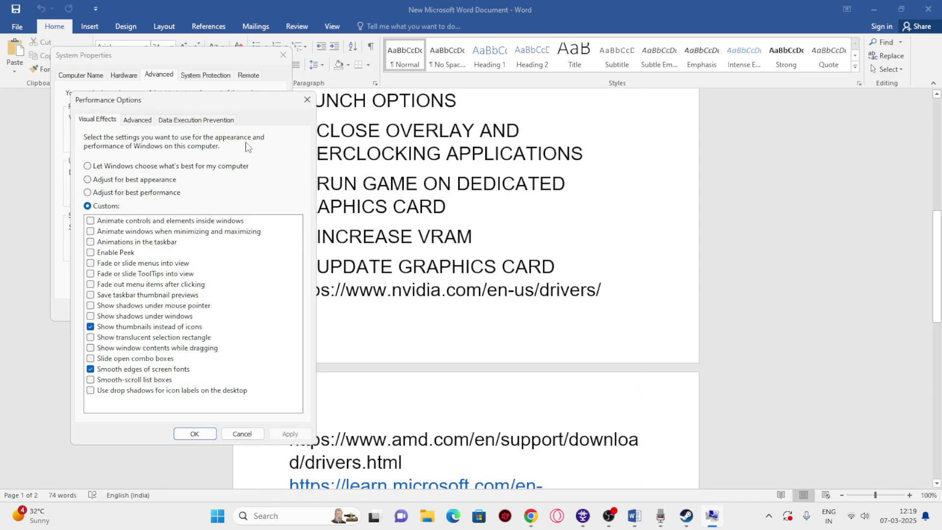
{"action": "left_click", "coordinate": [143, 122]}
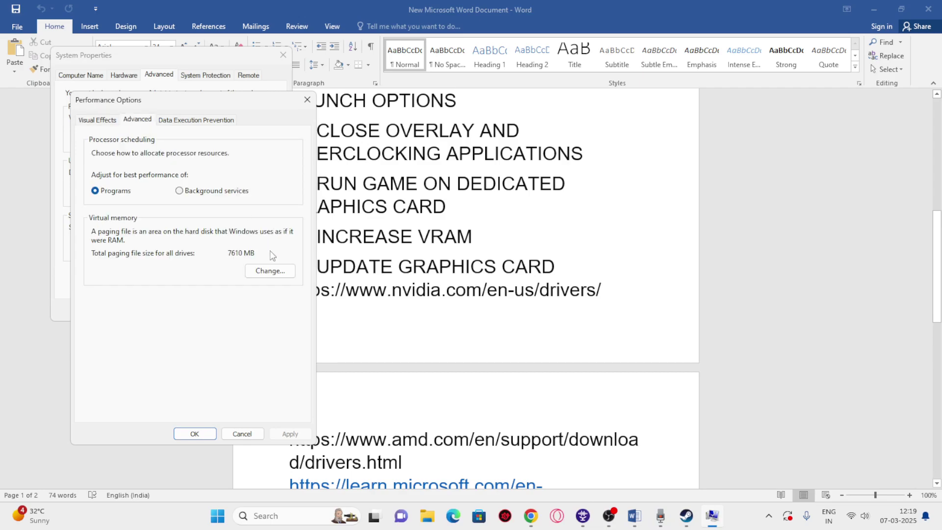
{"action": "left_click", "coordinate": [271, 272]}
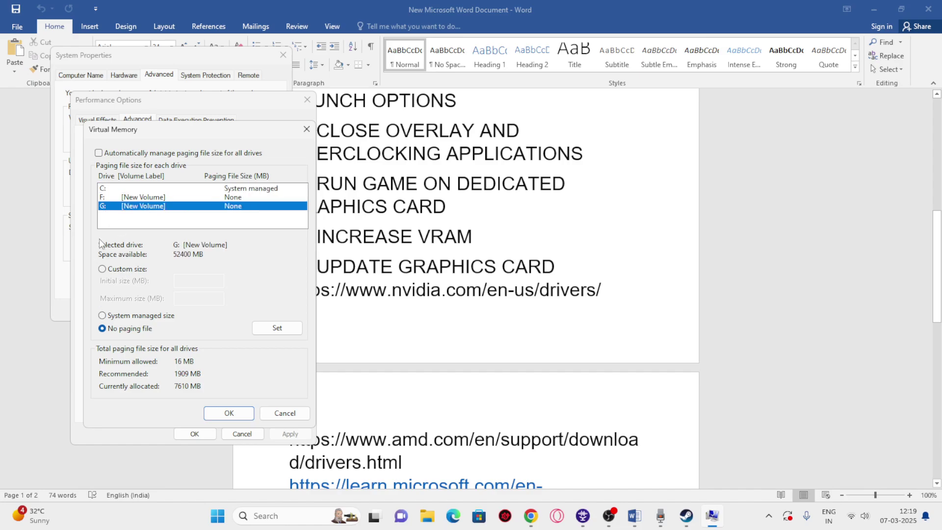
{"action": "left_click", "coordinate": [103, 269]}
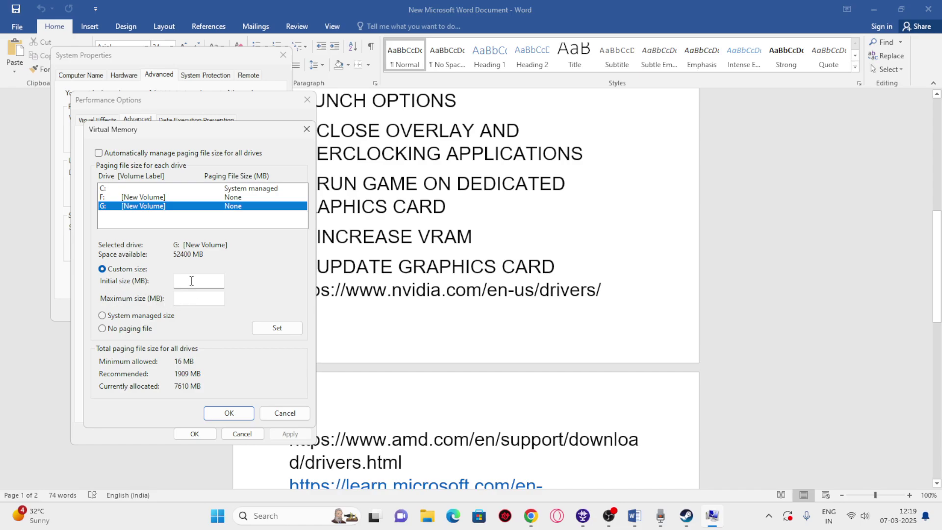
{"action": "left_click", "coordinate": [285, 513]}
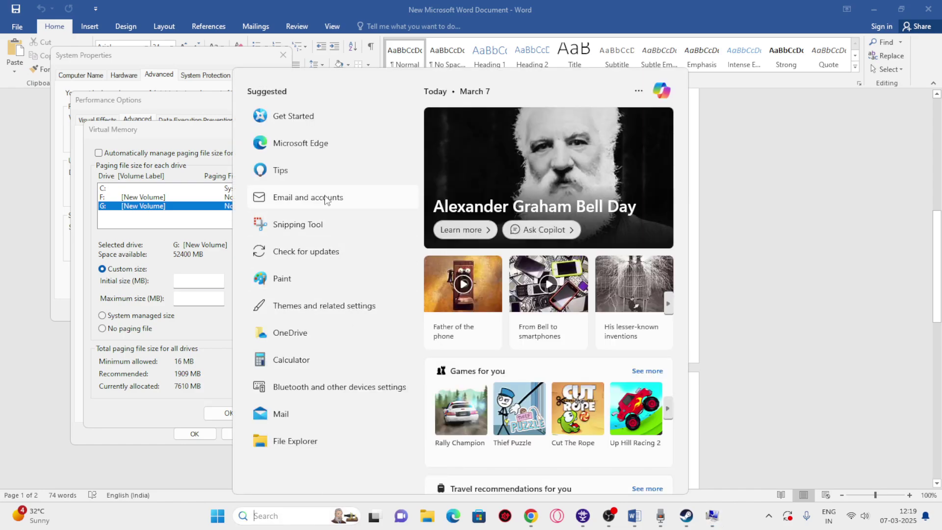
Compute 16 × 1024 × 1.5 = 24,576 in Calculator
{"action": "left_click", "coordinate": [305, 360]}
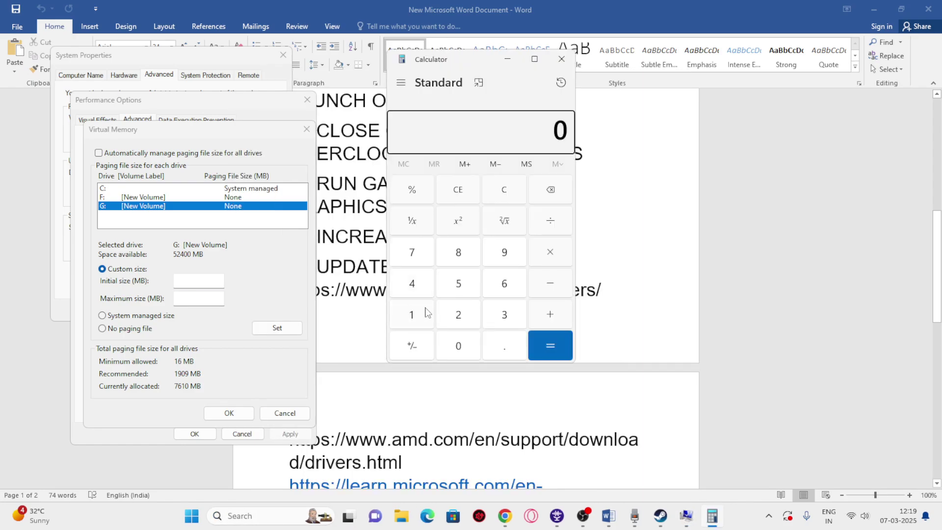
{"action": "left_click", "coordinate": [418, 318]}
{"action": "left_click", "coordinate": [503, 296]}
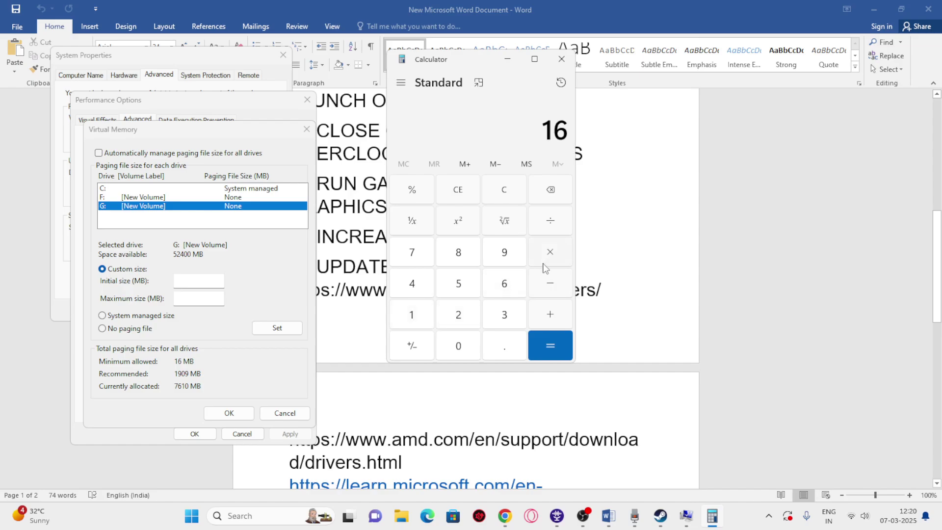
{"action": "left_click", "coordinate": [545, 260]}
{"action": "left_click", "coordinate": [419, 317]}
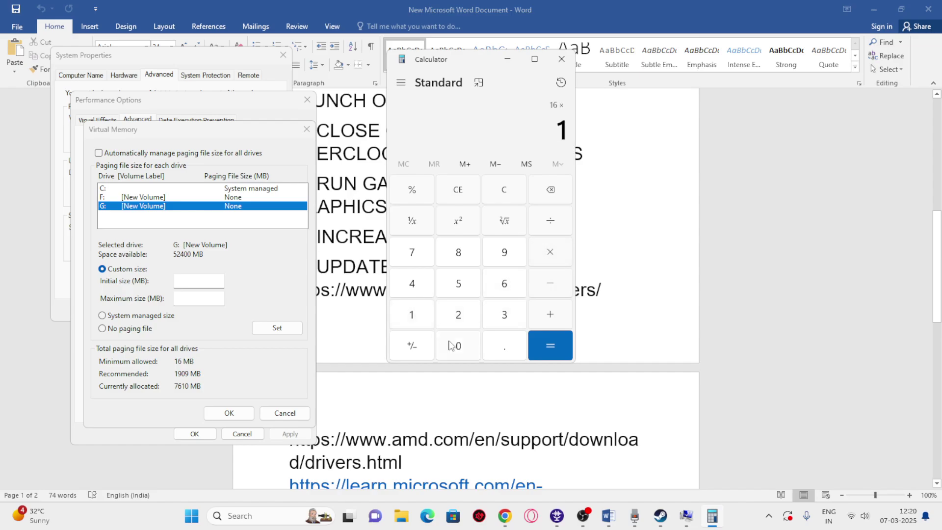
{"action": "left_click", "coordinate": [451, 346]}
{"action": "left_click", "coordinate": [449, 315]}
{"action": "left_click", "coordinate": [422, 294]}
{"action": "left_click", "coordinate": [542, 345]}
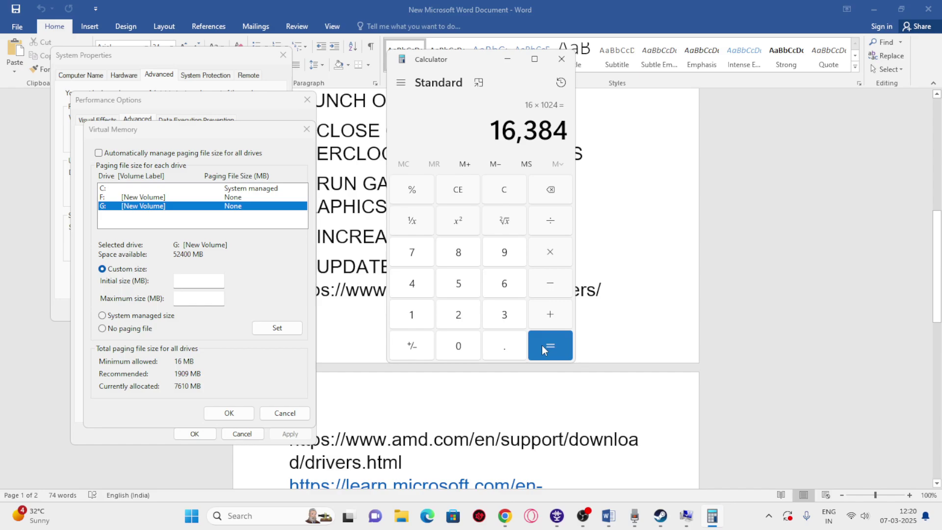
{"action": "left_click", "coordinate": [545, 261]}
{"action": "left_click", "coordinate": [428, 316]}
{"action": "key", "text": "period"}
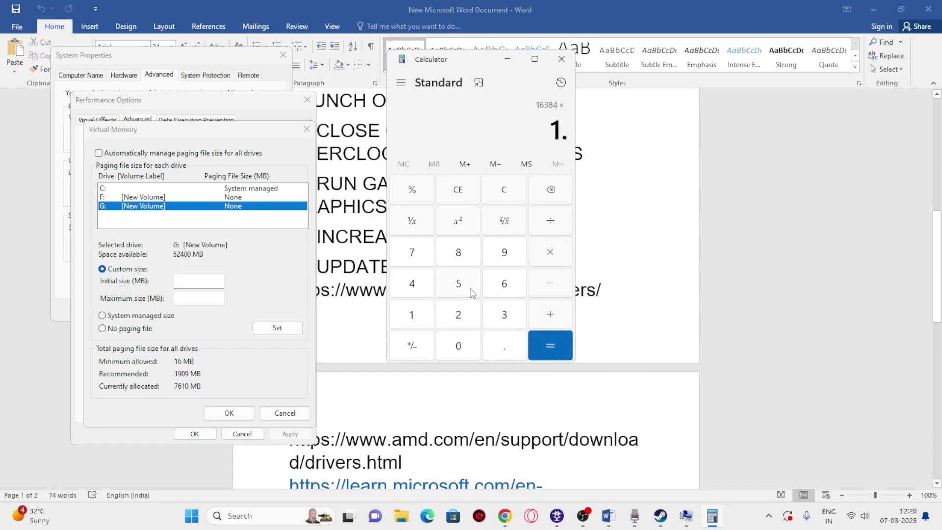
{"action": "left_click", "coordinate": [470, 289]}
{"action": "left_click", "coordinate": [549, 343]}
Copy 24,576 into drive G's Initial size field
{"action": "left_click_drag", "start_coordinate": [485, 133], "coordinate": [568, 132]}
{"action": "right_click", "coordinate": [535, 130]}
{"action": "left_click", "coordinate": [554, 143]}
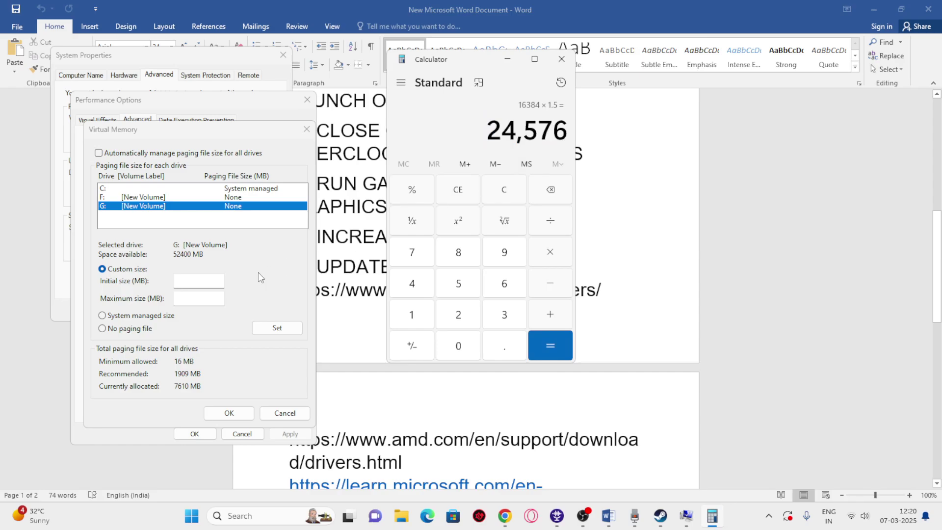
{"action": "right_click", "coordinate": [205, 277]}
{"action": "left_click", "coordinate": [233, 328]}
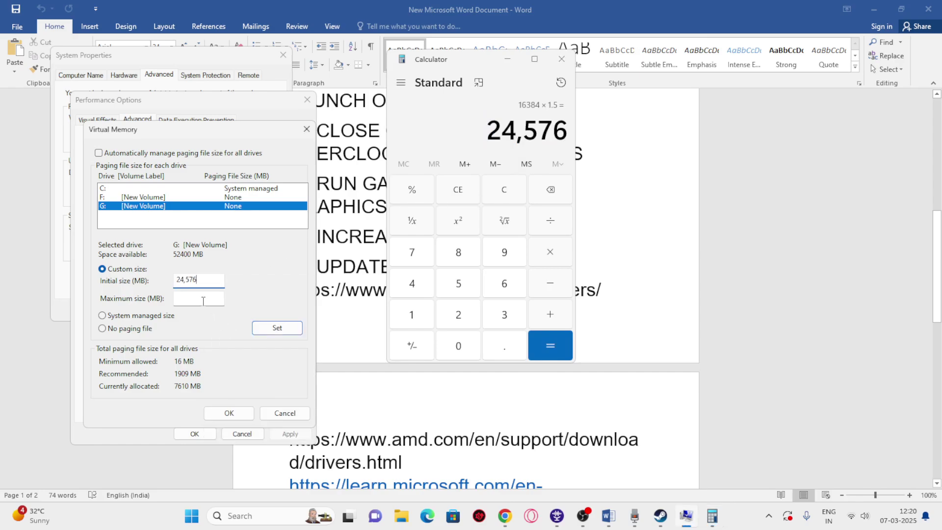
Clear Calculator and compute 16 × 1024 × 3 = 49,152
{"action": "left_click", "coordinate": [460, 197]}
{"action": "left_click", "coordinate": [413, 316]}
{"action": "left_click", "coordinate": [493, 292]}
{"action": "left_click", "coordinate": [550, 263]}
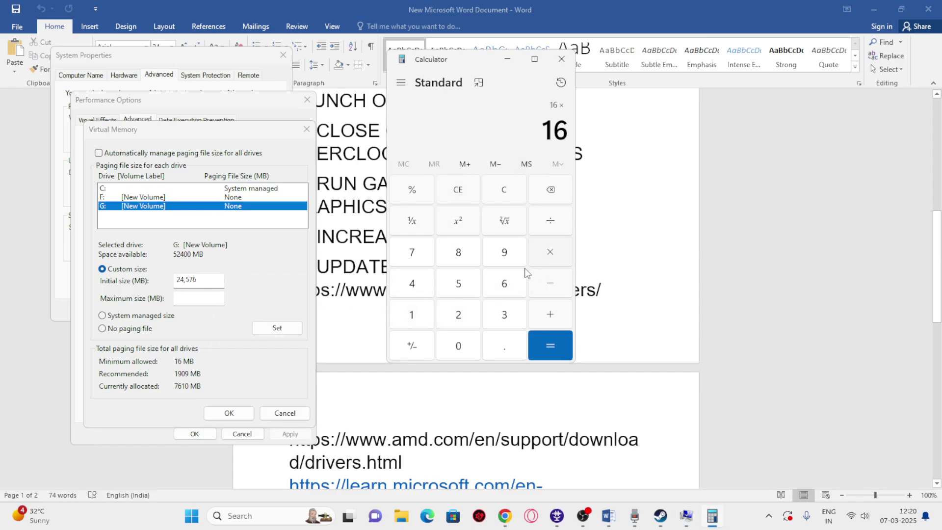
{"action": "left_click", "coordinate": [417, 312]}
{"action": "left_click", "coordinate": [443, 341]}
{"action": "left_click", "coordinate": [458, 316]}
{"action": "left_click", "coordinate": [411, 283]}
{"action": "left_click", "coordinate": [545, 338]}
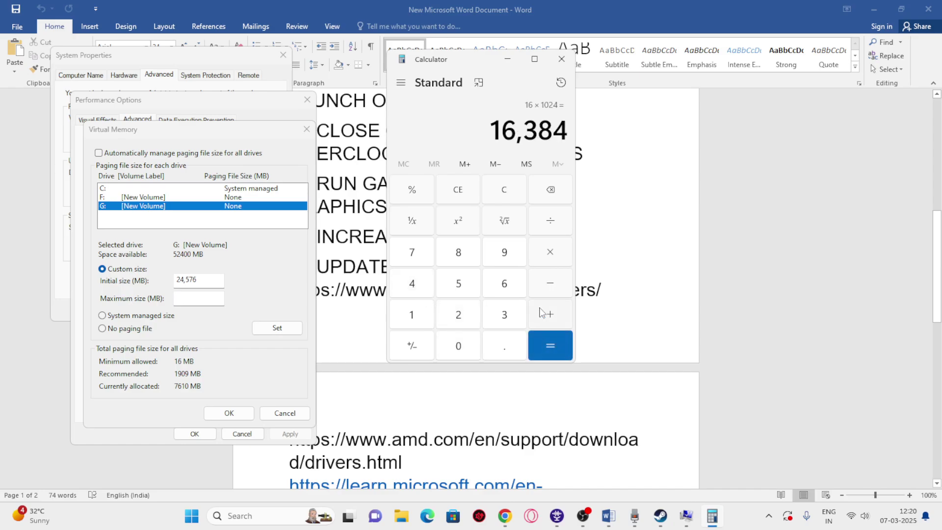
{"action": "left_click", "coordinate": [553, 260]}
{"action": "left_click", "coordinate": [522, 306]}
{"action": "left_click", "coordinate": [547, 341]}
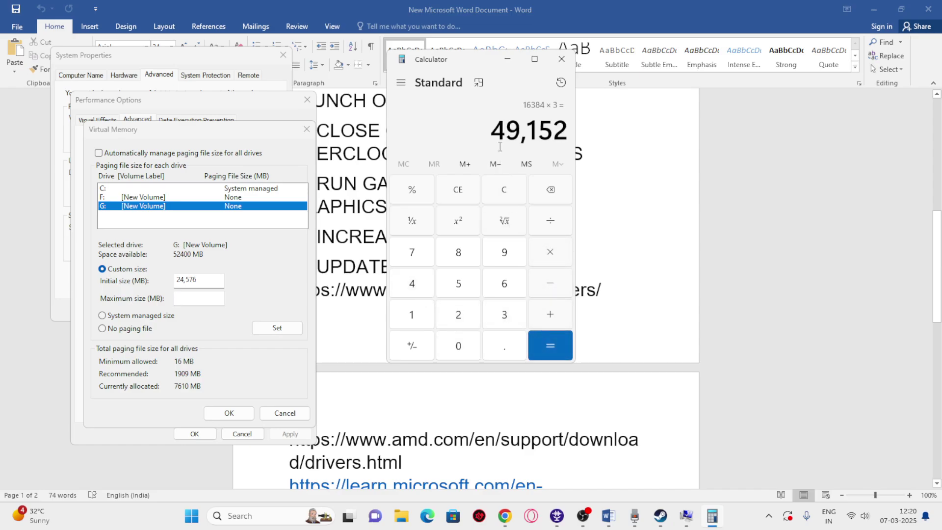
Copy 49,152 into the Maximum size field
{"action": "left_click_drag", "start_coordinate": [491, 140], "coordinate": [568, 140]}
{"action": "right_click", "coordinate": [558, 137]}
{"action": "left_click", "coordinate": [585, 148]}
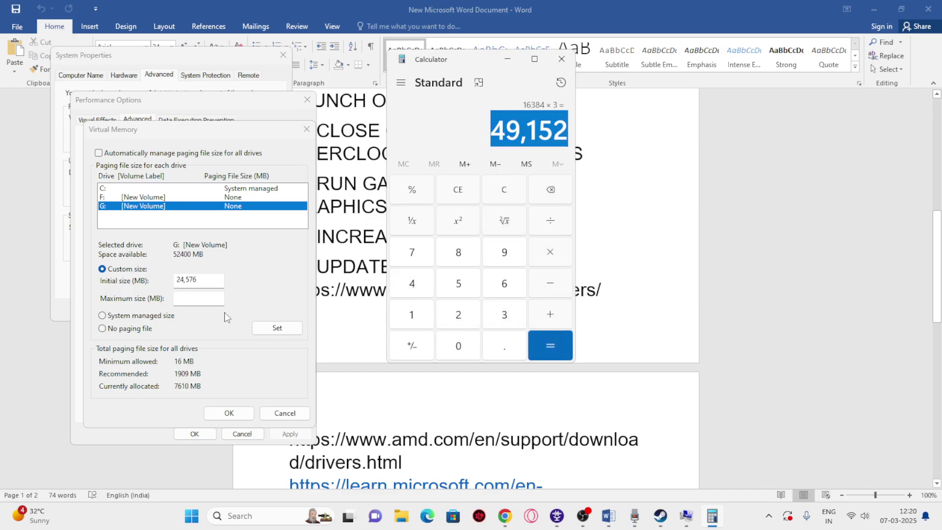
{"action": "right_click", "coordinate": [218, 298]}
{"action": "left_click", "coordinate": [232, 343]}
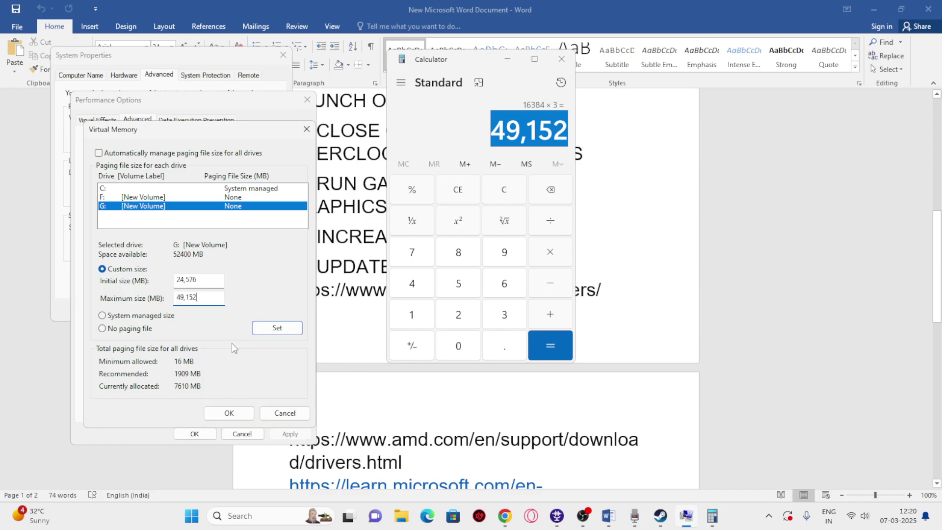
Confirm the new paging file sizes through all dialogs and close Calculator
{"action": "left_click", "coordinate": [228, 411]}
{"action": "left_click", "coordinate": [198, 434]}
{"action": "left_click", "coordinate": [172, 310]}
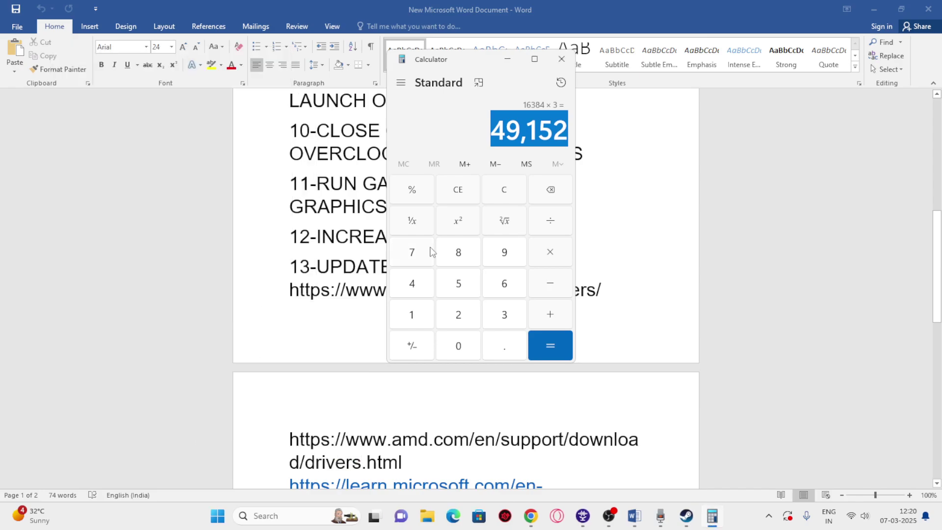
{"action": "left_click", "coordinate": [561, 59]}
{"action": "scroll", "coordinate": [447, 263], "scroll_direction": "down", "scroll_amount": 3}
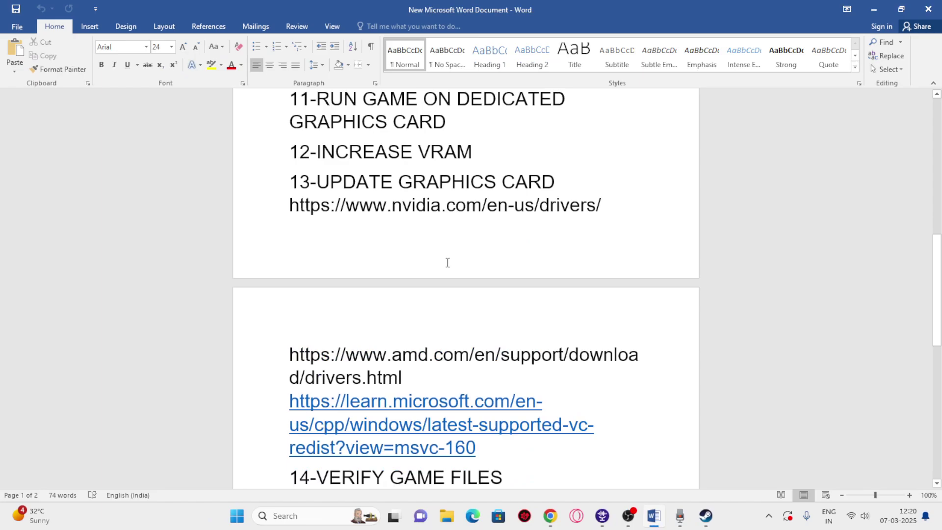